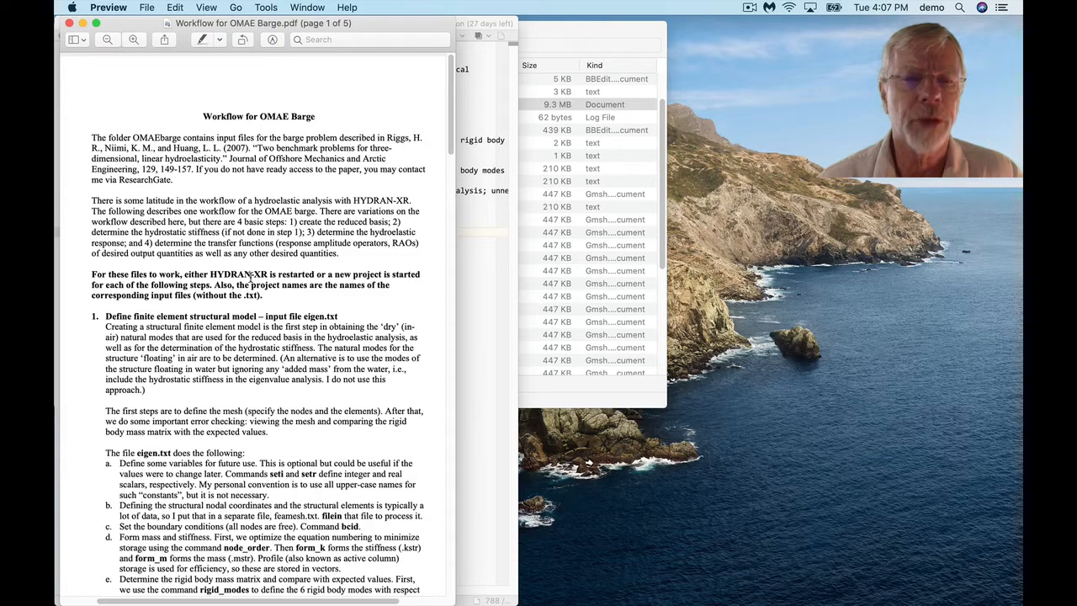
Read through the OMAE Barge workflow document down to section 4, on processing modes for hydrodynamic analysis
scroll(249, 276, down, 10)
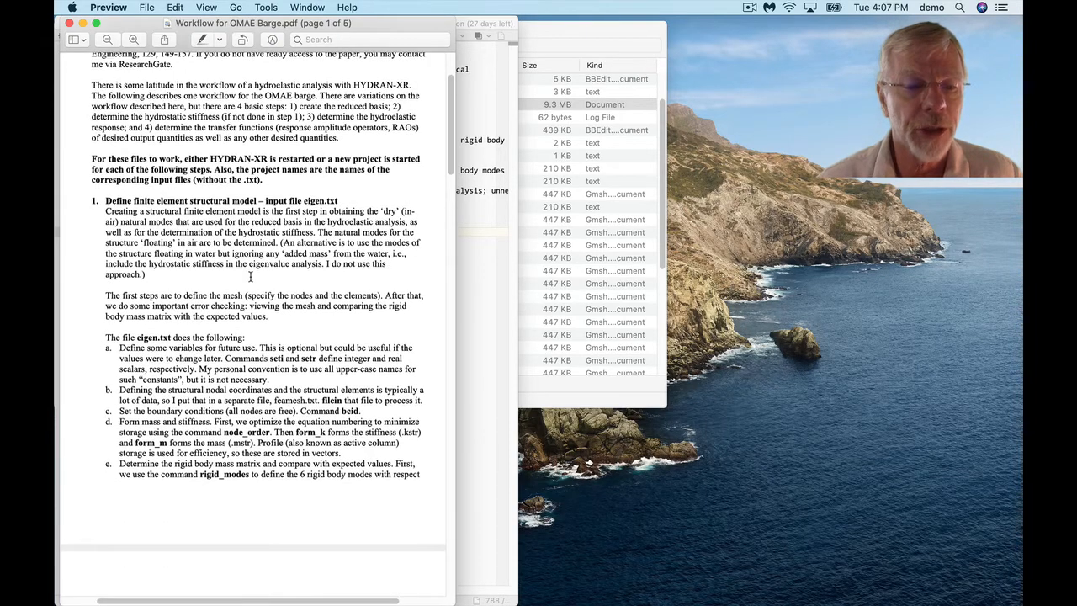
scroll(250, 278, down, 4)
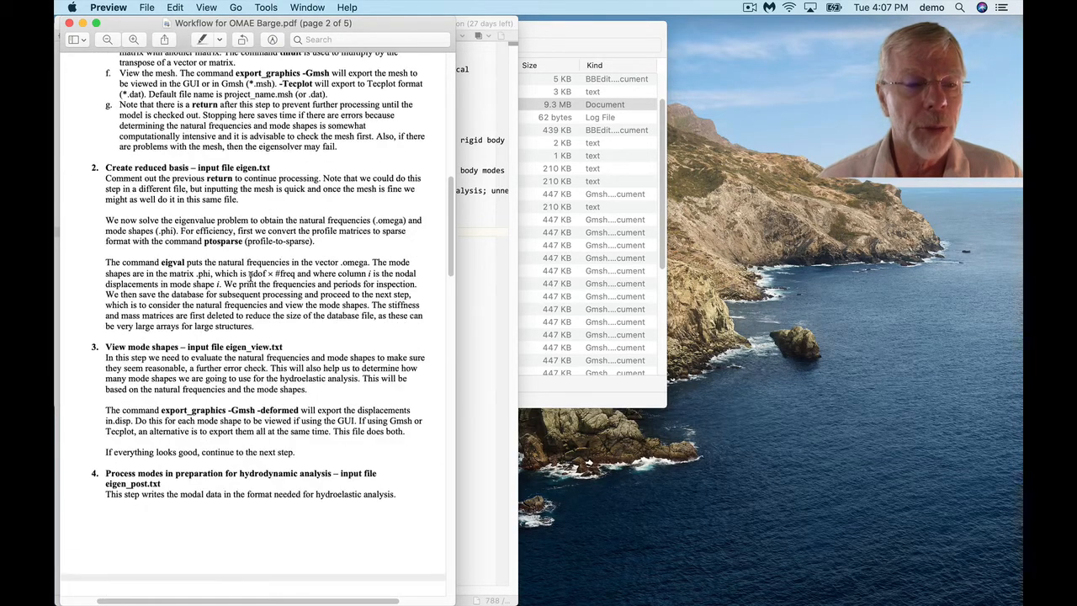
scroll(249, 276, down, 2)
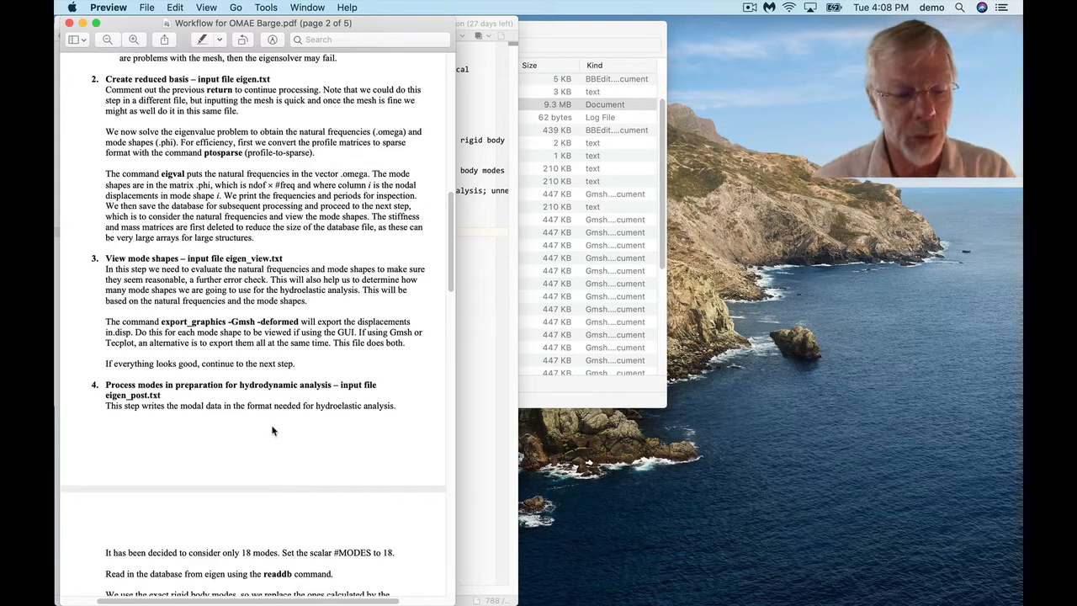
Locate eigen_post.txt in the OMAEbarge folder in Finder, and return to its contents in BBEdit
key(super+Tab)
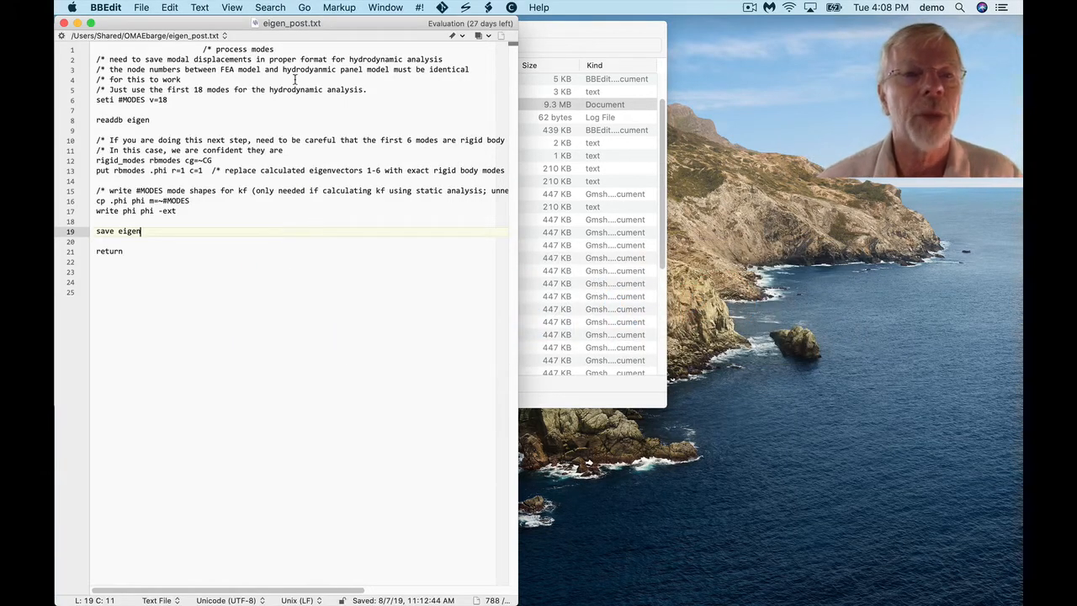
click(593, 33)
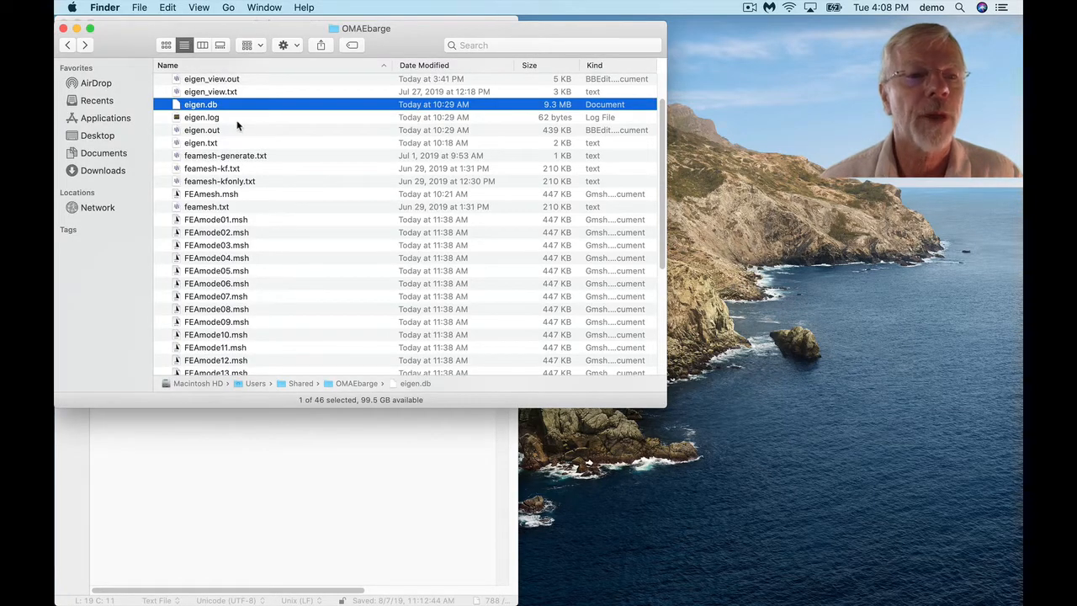
scroll(233, 130, up, 4)
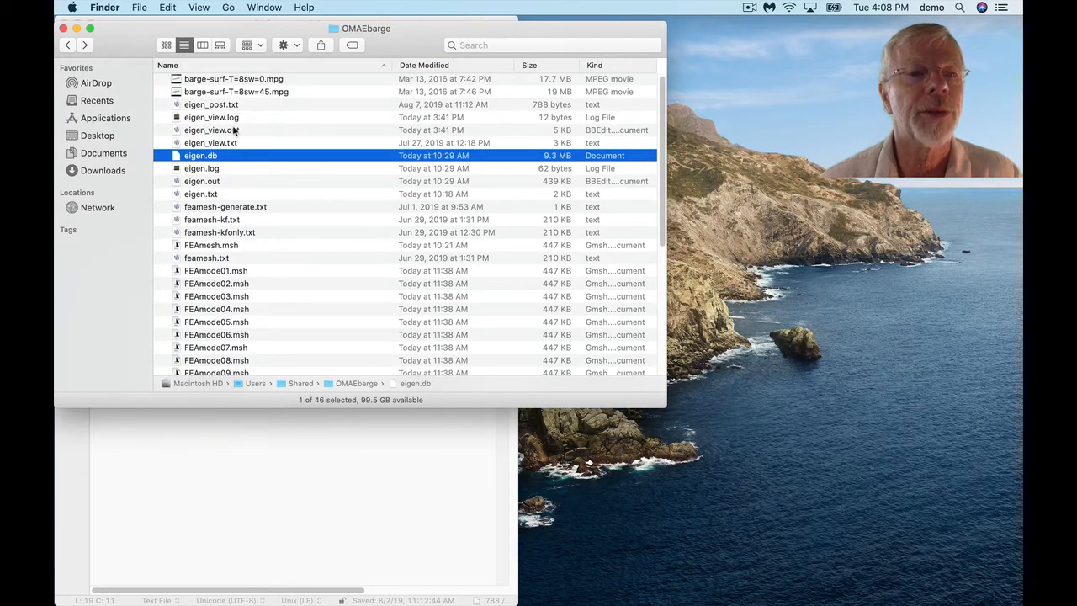
click(224, 107)
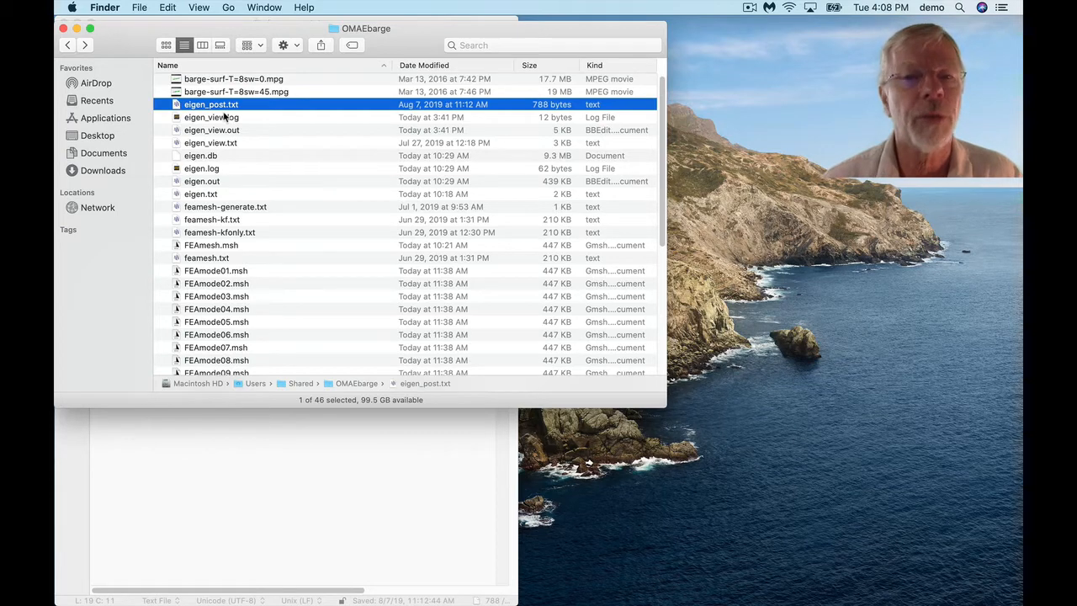
click(343, 459)
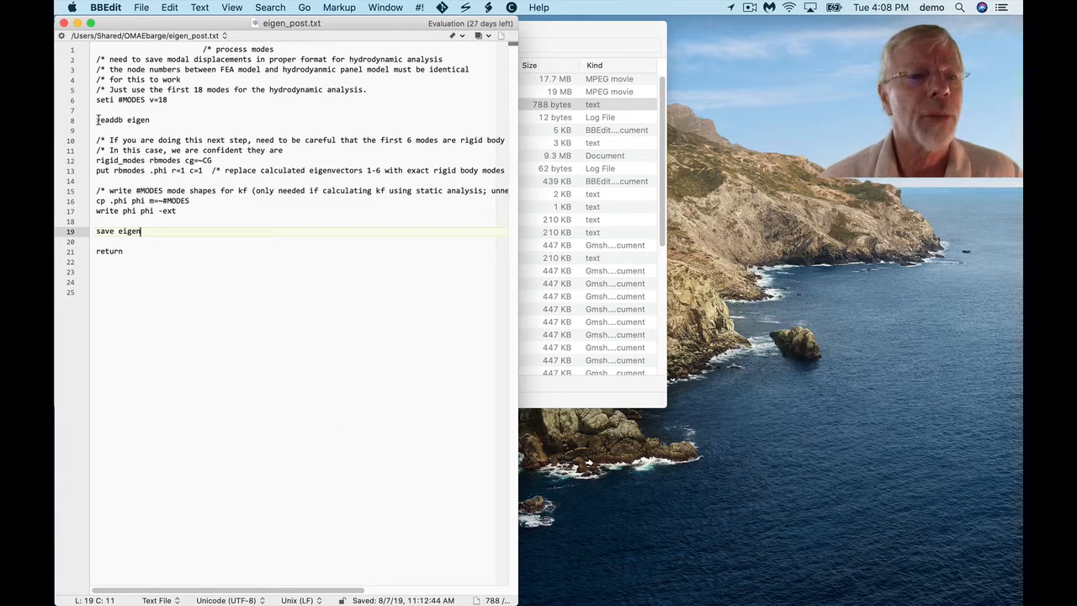
Examine the "seti #MODES v=18" and "readdb eigen" lines, checking the eigen.db file in the OMAEbarge folder
drag(95, 100, 168, 100)
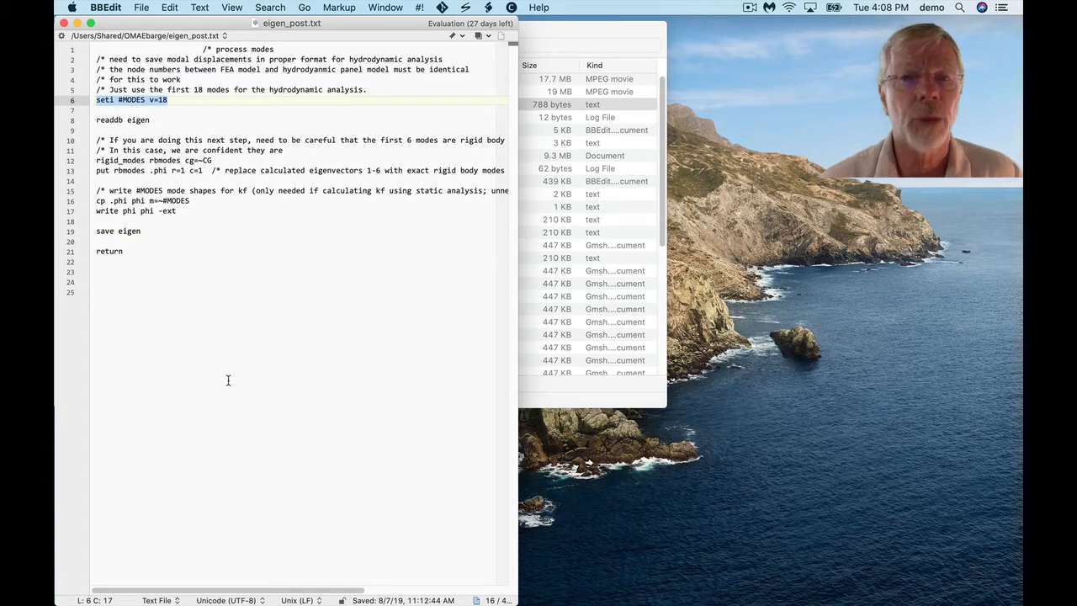
click(96, 119)
drag(96, 119, 151, 120)
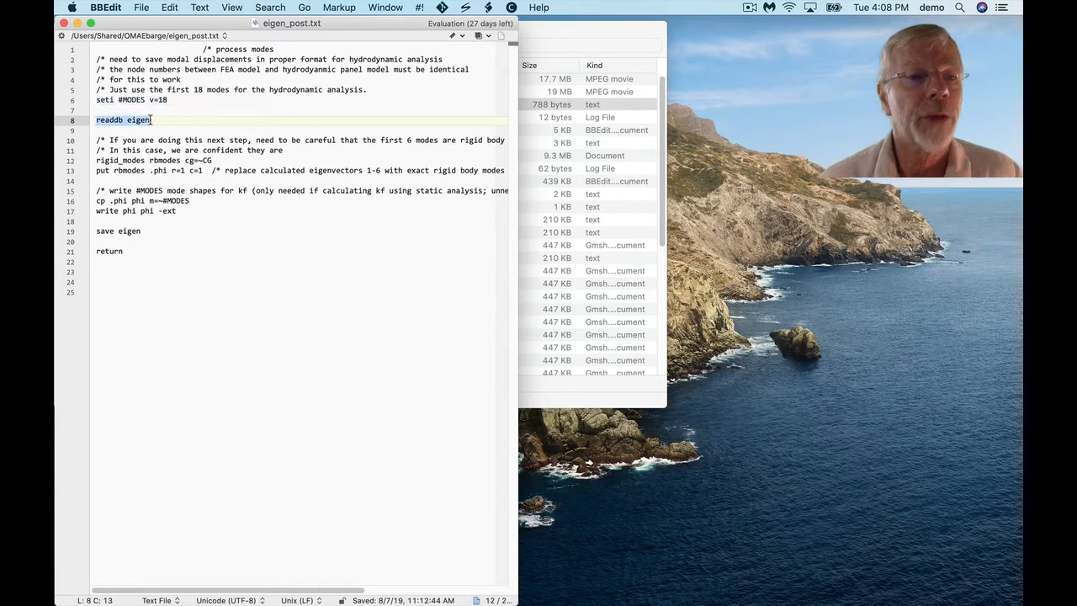
key(super+Tab)
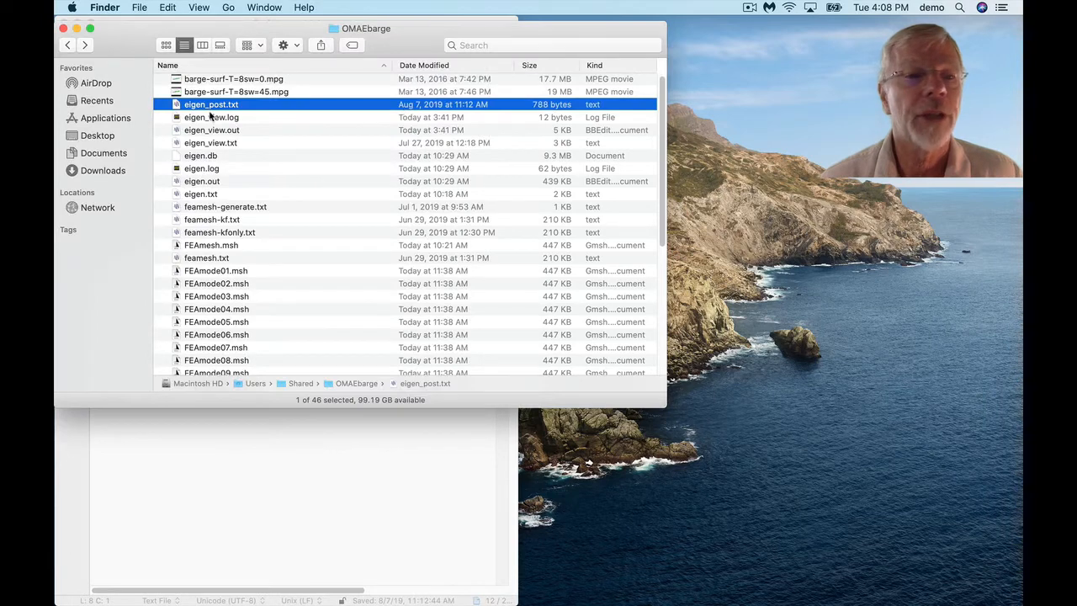
click(213, 156)
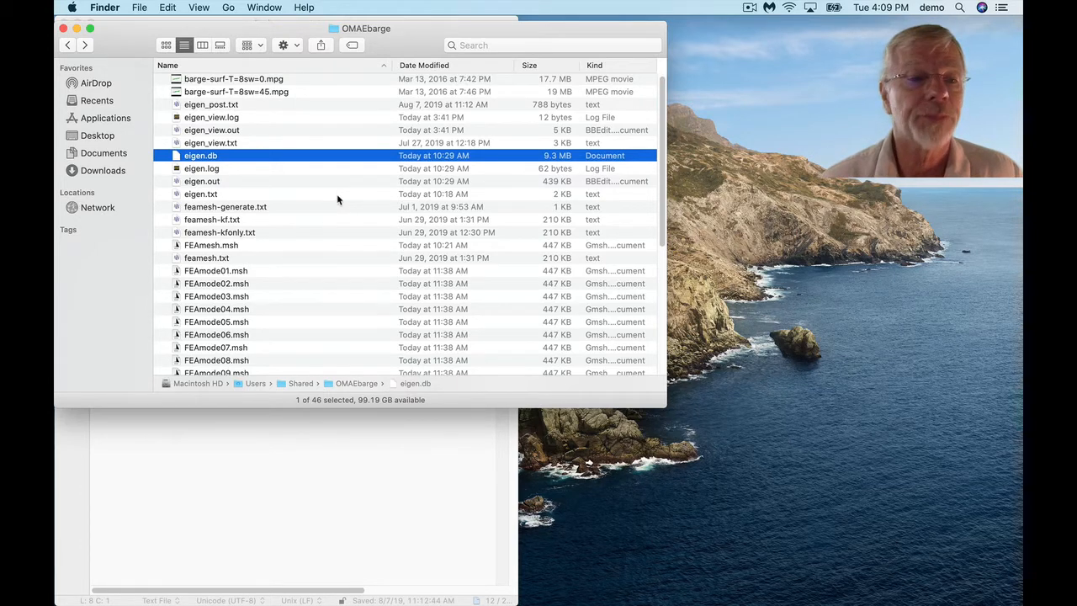
click(308, 462)
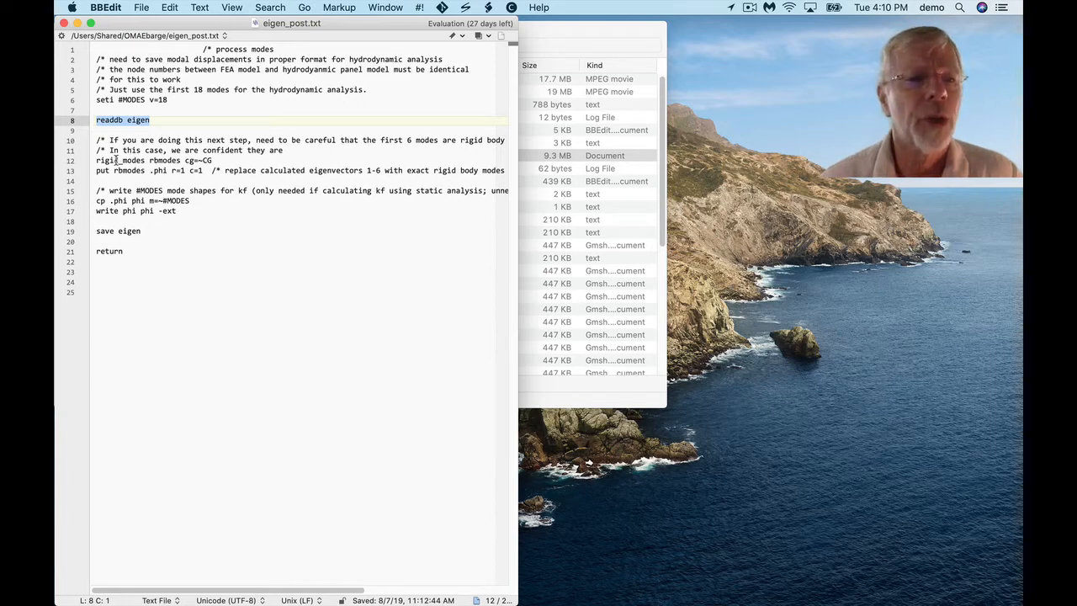
Review the rigid_modes command with its rbmodes and cg=~CG arguments, and the put command that inserts rbmodes into .phi
click(97, 160)
drag(97, 159, 148, 161)
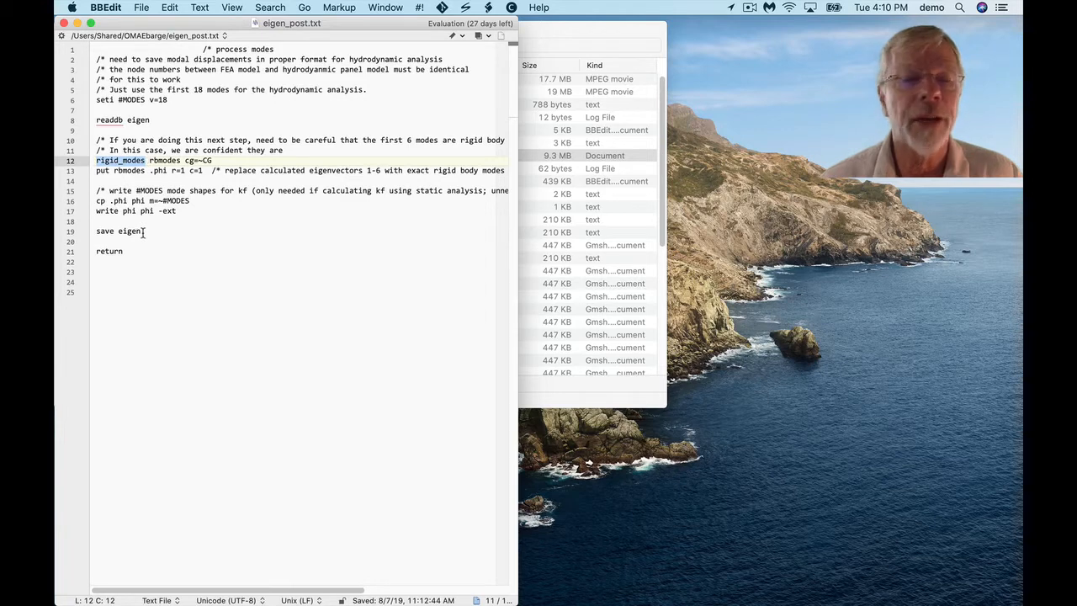
double_click(163, 160)
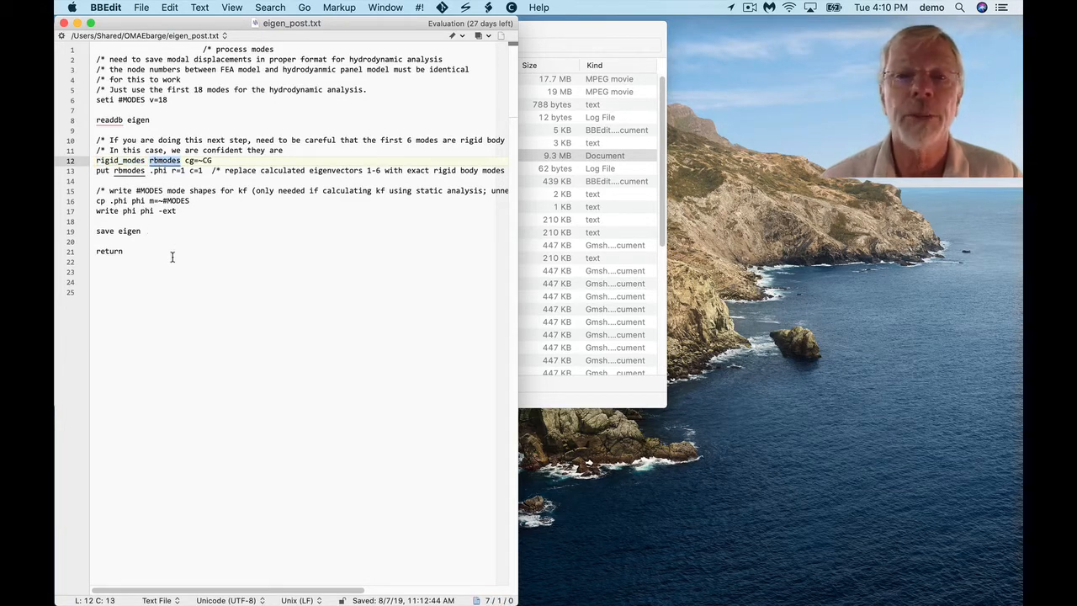
drag(185, 160, 212, 160)
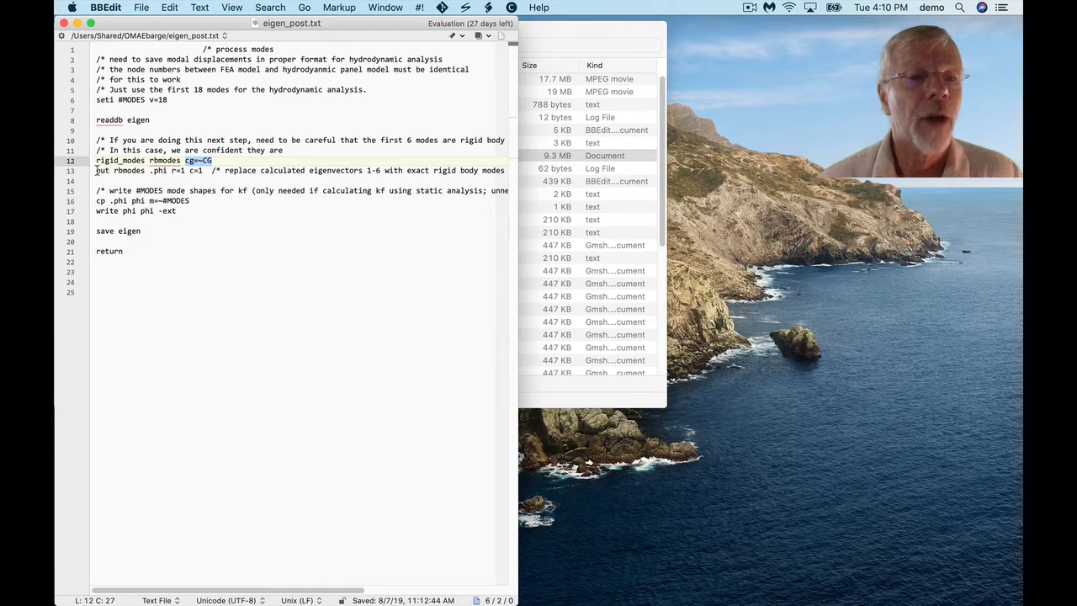
drag(97, 171, 145, 172)
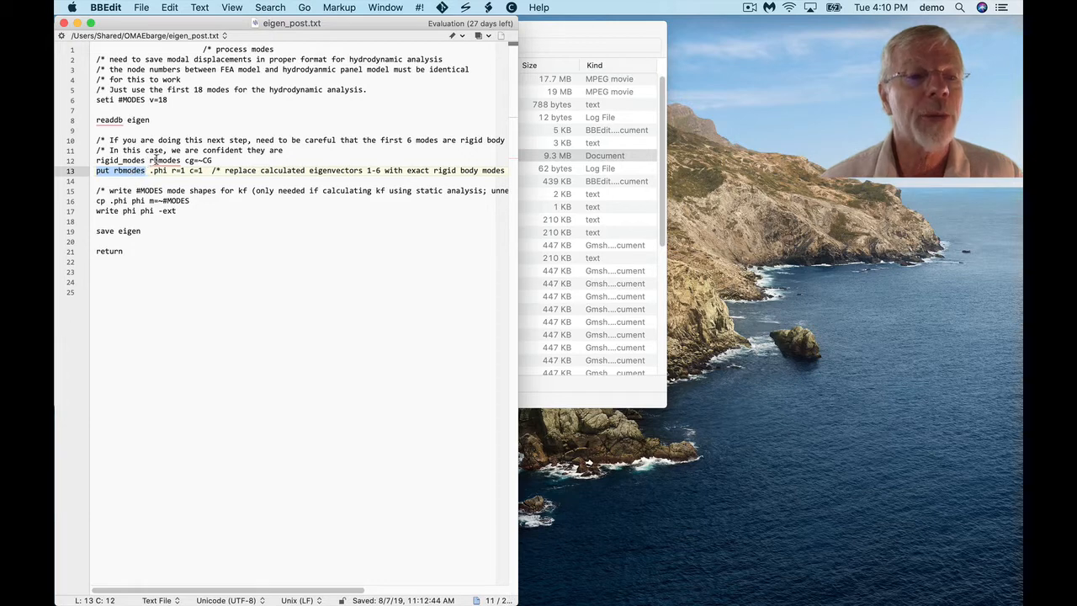
click(164, 160)
double_click(164, 160)
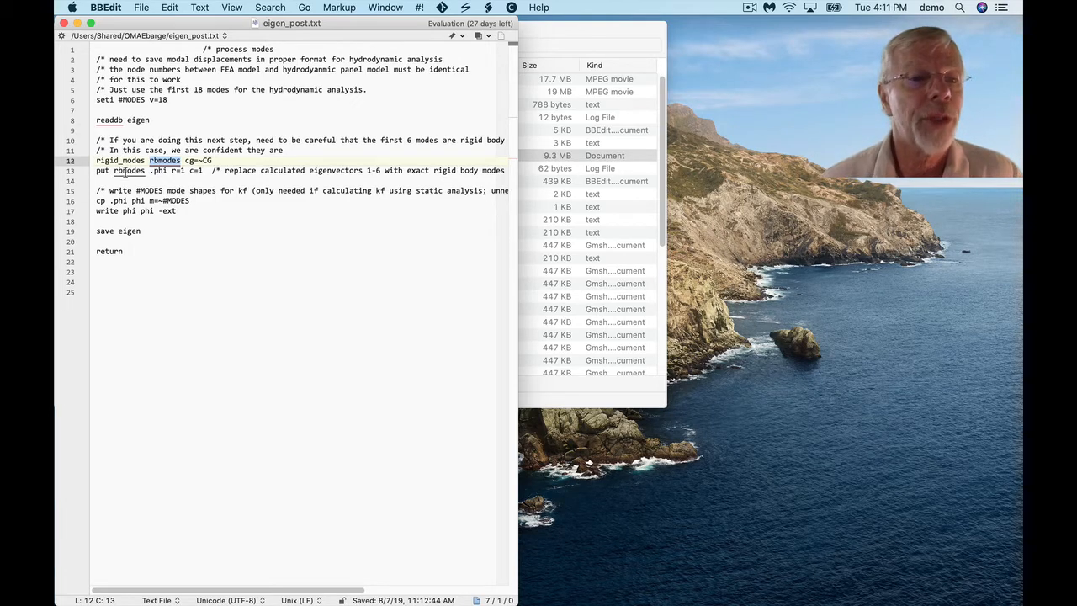
double_click(160, 170)
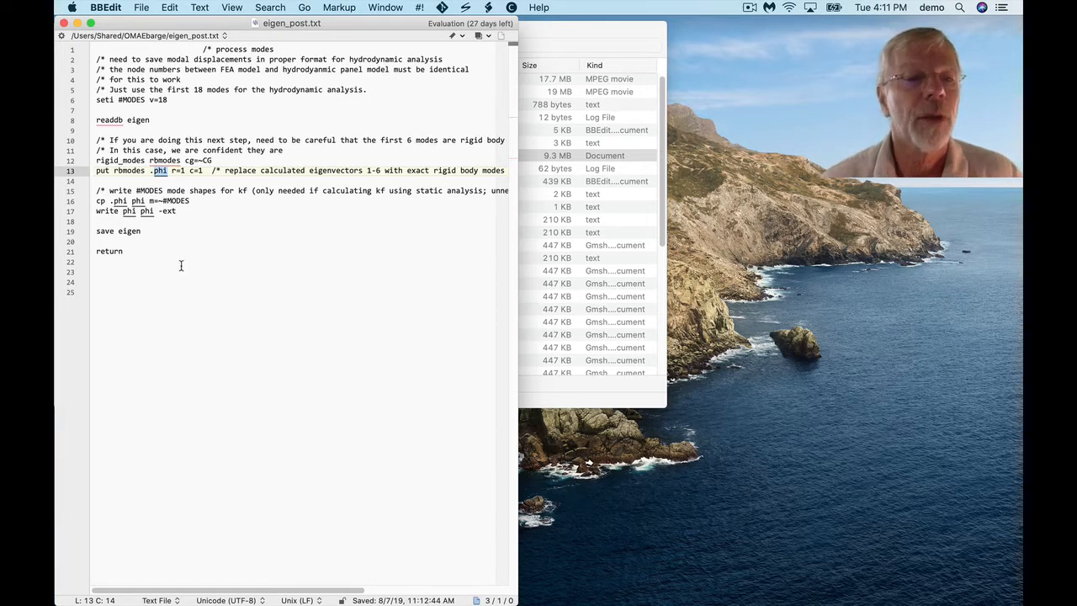
Examine the "cp .phi phi m=~#MODES" line, tracing #MODES to its definition and highlighting the target matrix phi
click(97, 200)
drag(97, 200, 193, 202)
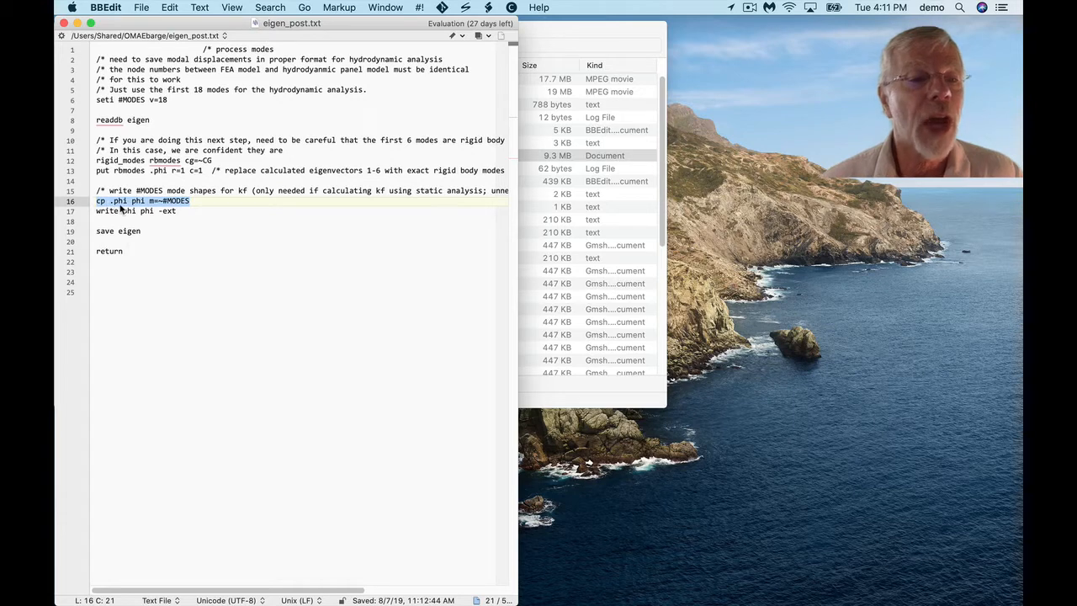
drag(163, 201, 189, 204)
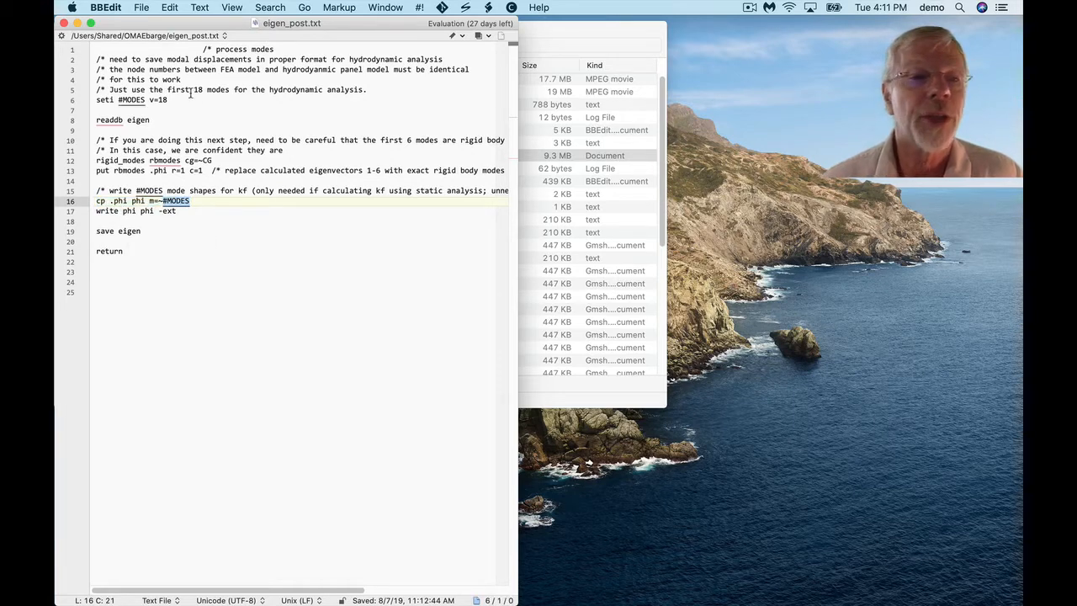
drag(158, 100, 170, 102)
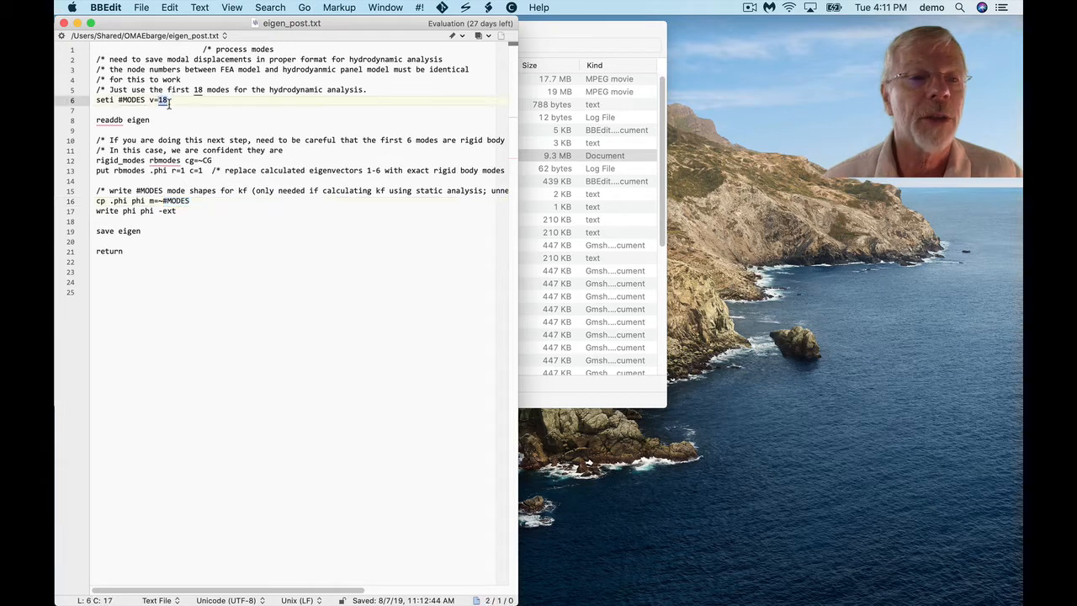
click(176, 201)
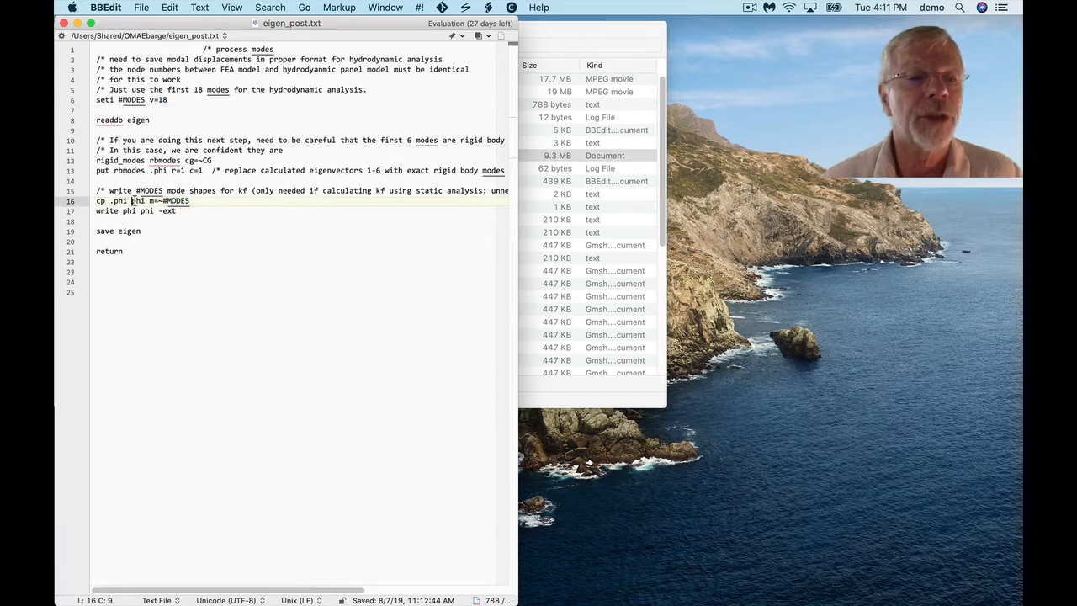
drag(131, 201, 145, 201)
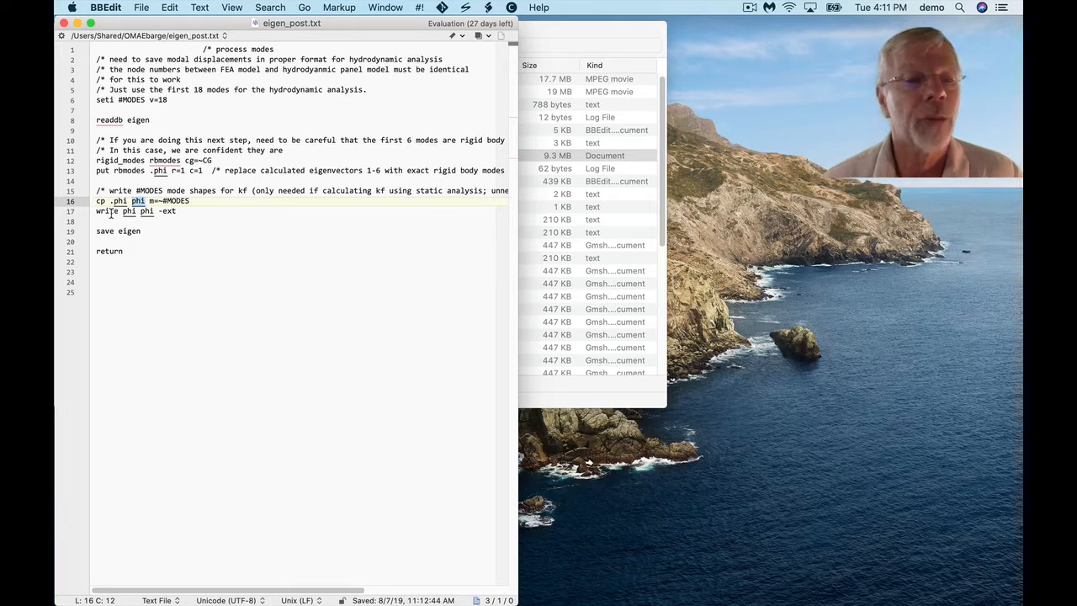
Review the "write phi phi -ext" and "save eigen" lines at the end of the script
drag(96, 211, 177, 212)
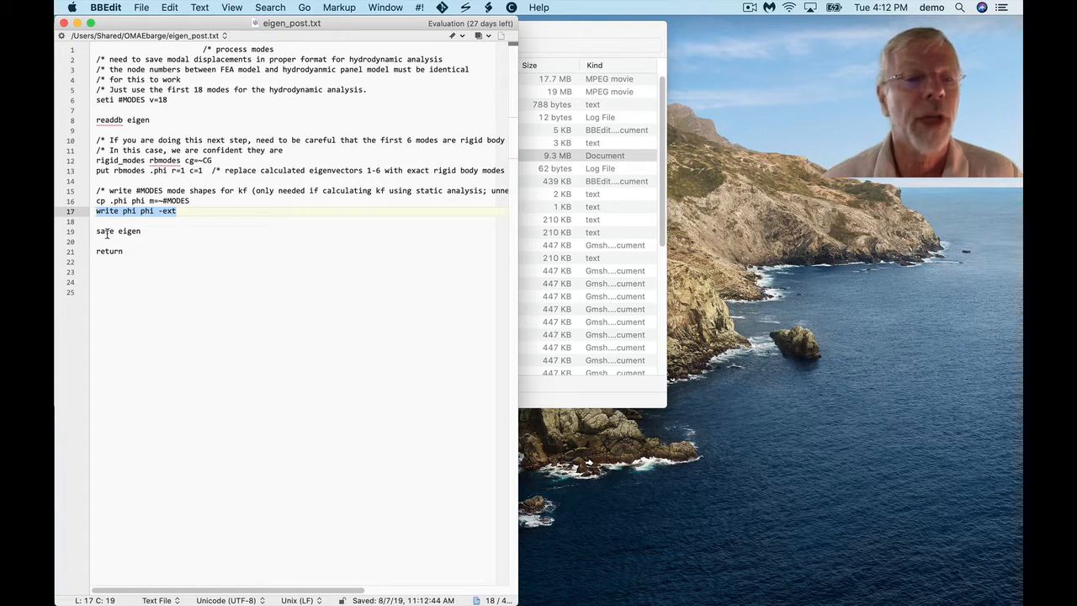
drag(95, 232, 143, 233)
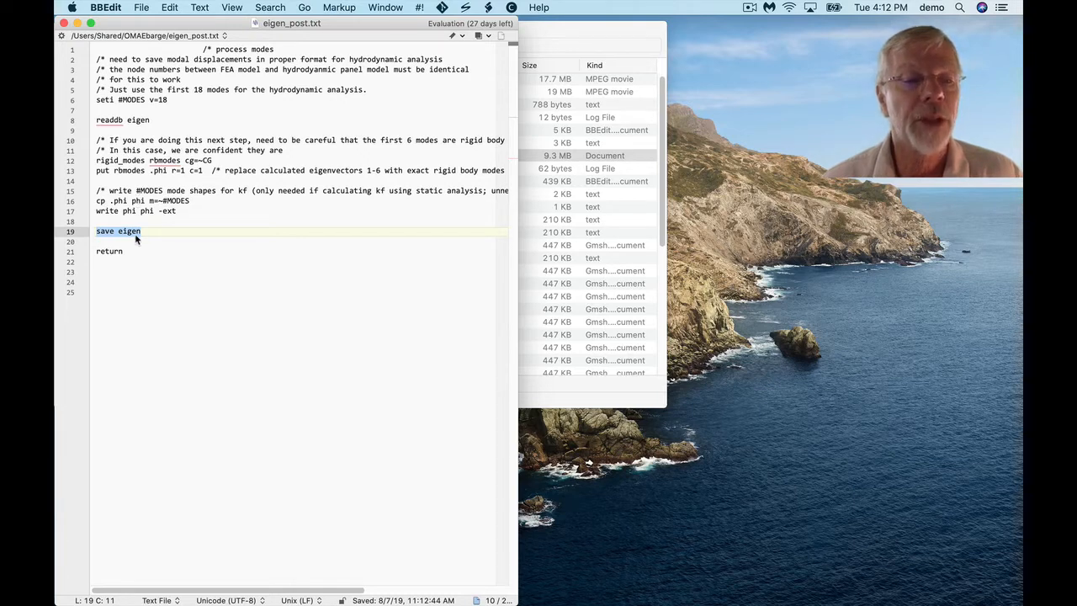
click(333, 272)
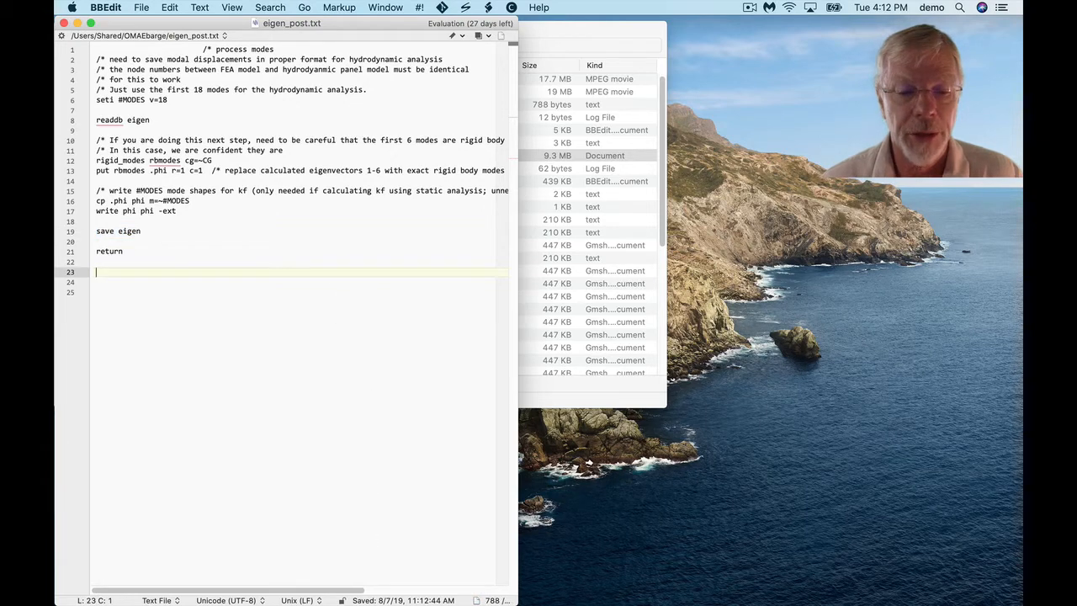
Launch HYDRAN-XR and look through the recent projects offered for opening
mouse_move(371, 589)
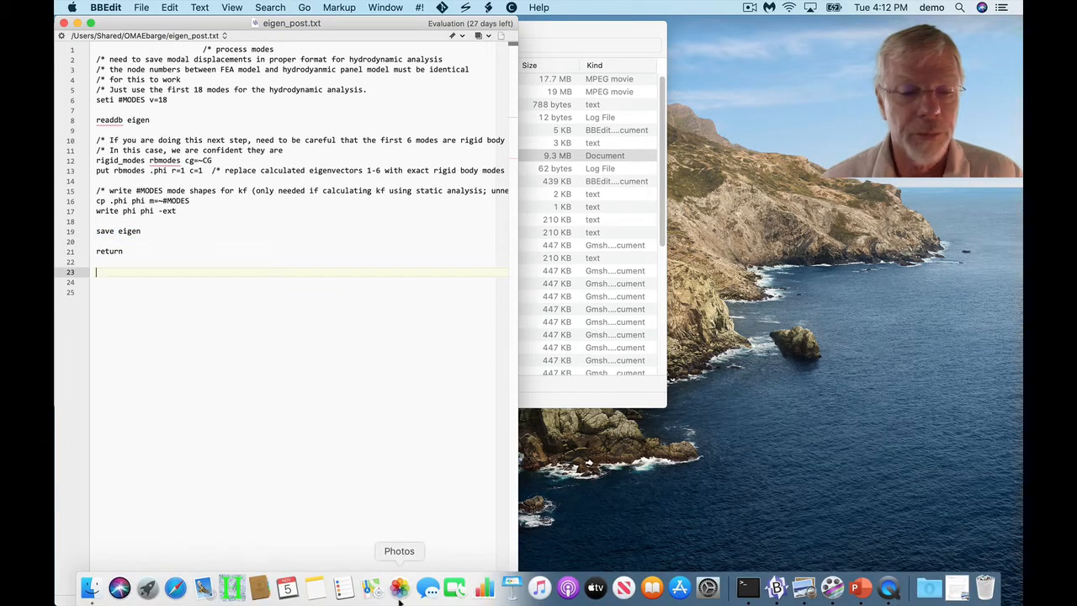
click(229, 587)
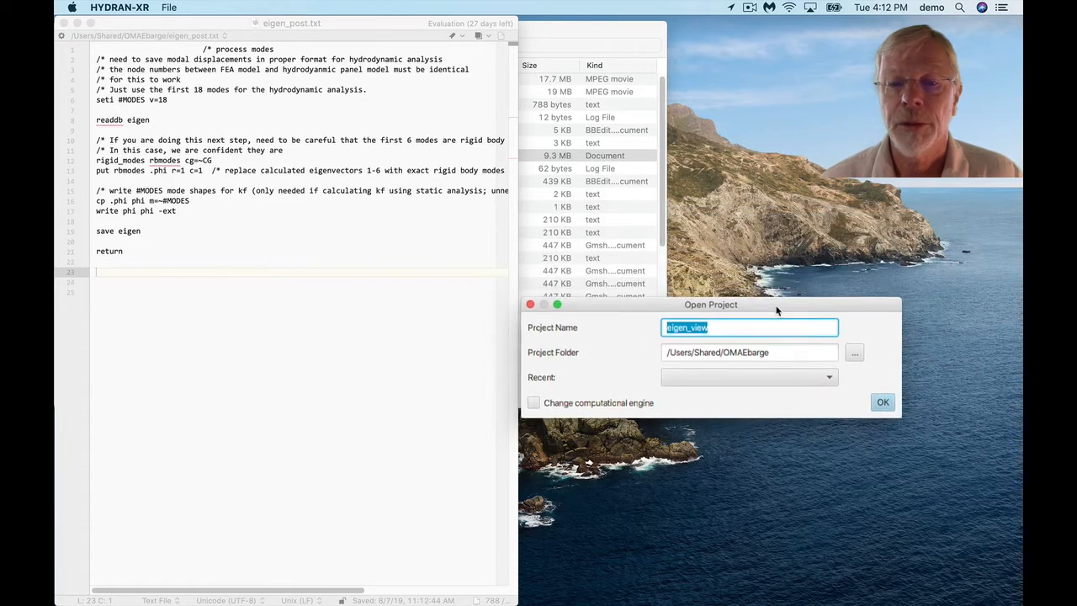
click(764, 383)
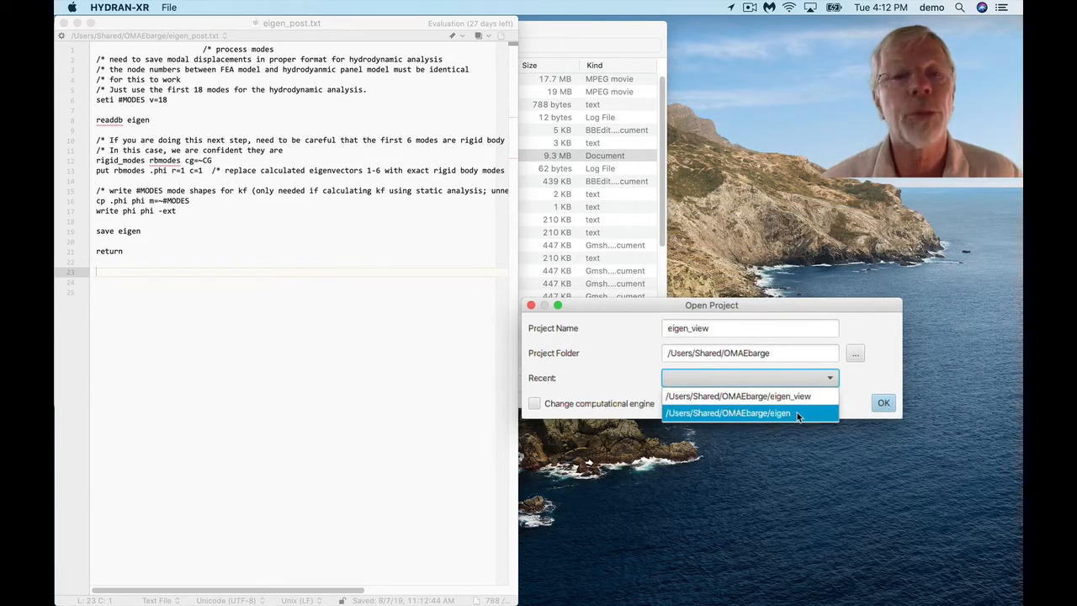
key(Up)
key(Down)
key(Up)
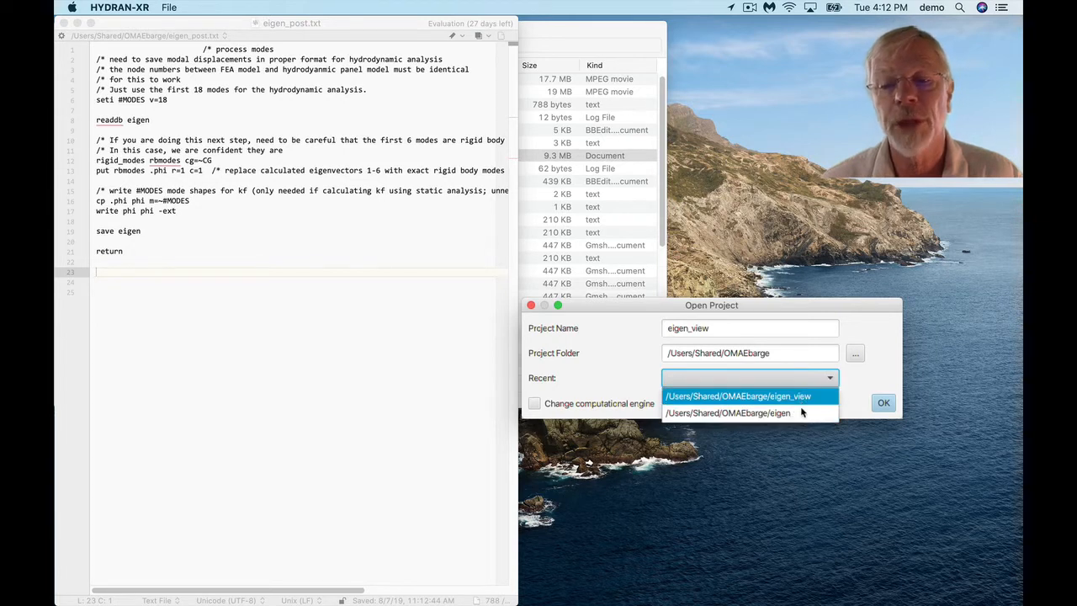
key(Down)
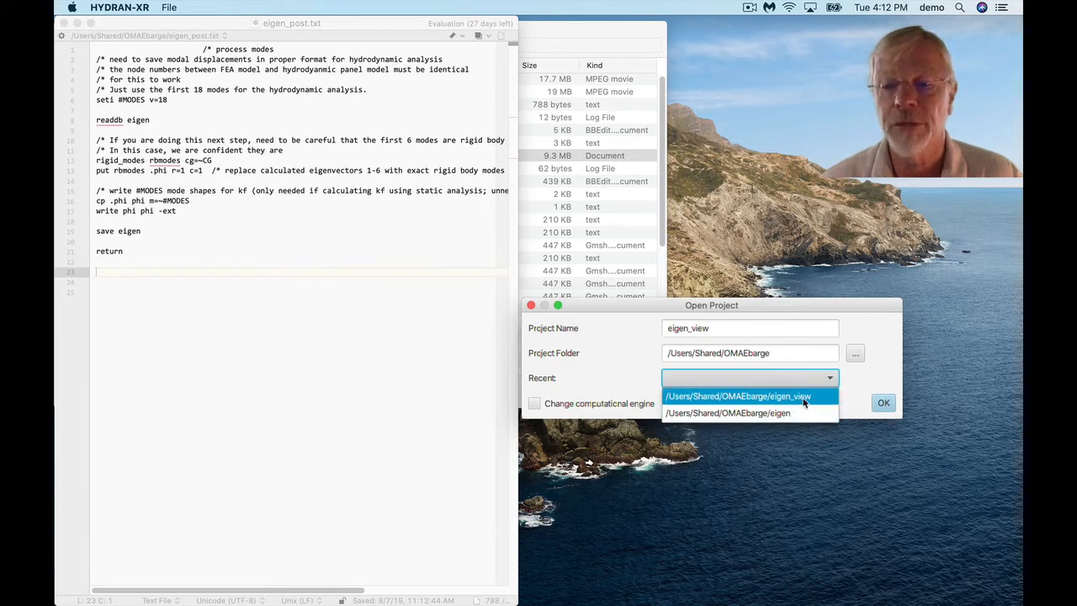
Set the project name to eigen_post, keeping the OMAEbarge project folder
click(671, 327)
click(720, 328)
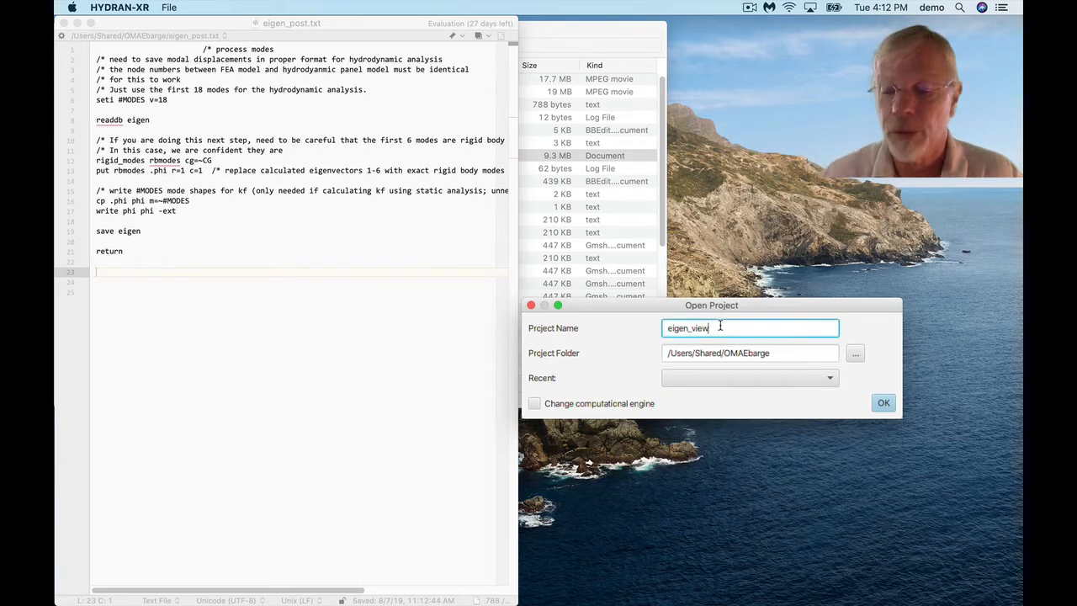
key(BackSpace)
key(BackSpace)
key(BackSpace)
key(BackSpace)
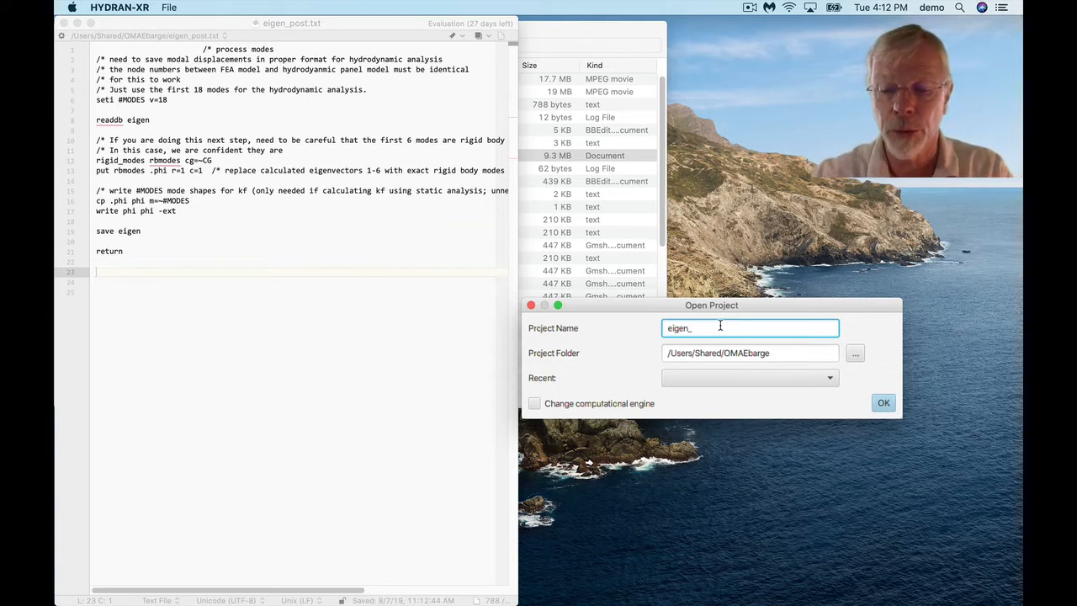
text(post)
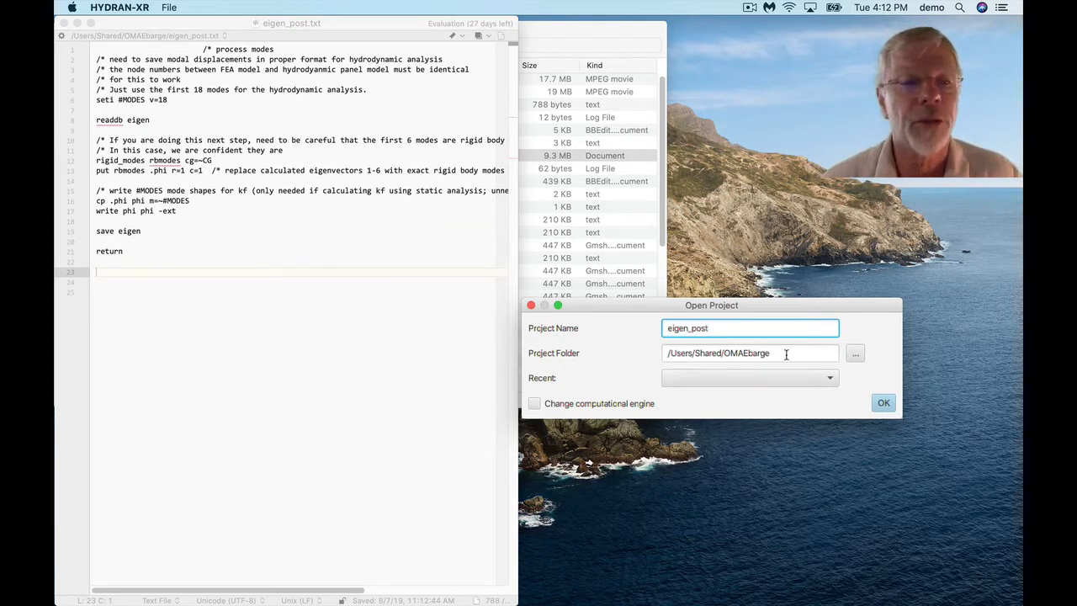
Open the eigen_post project and run its input file with the filein command
click(883, 403)
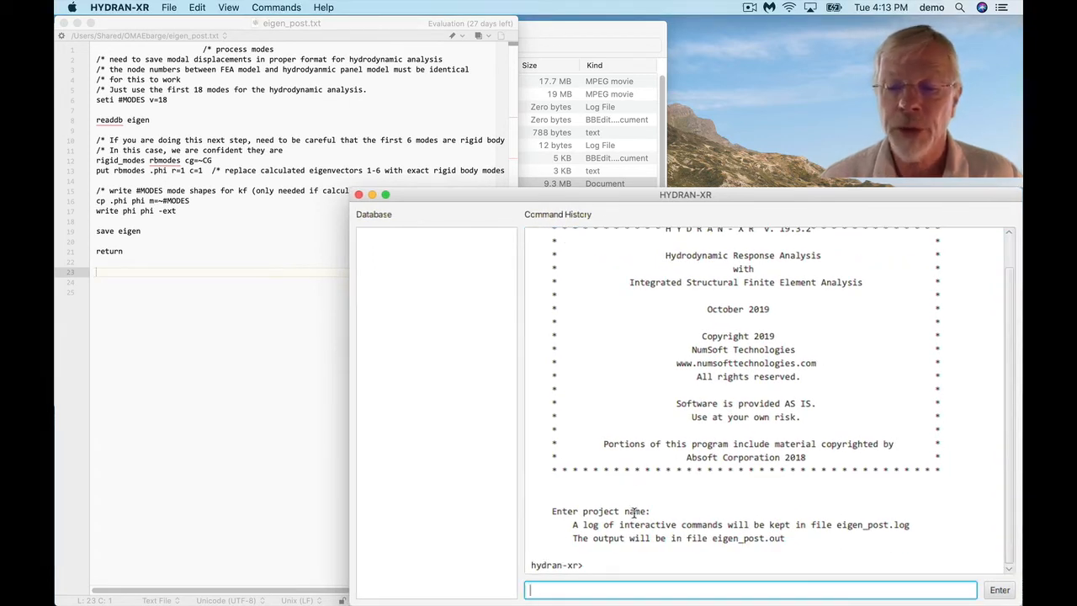
text(f)
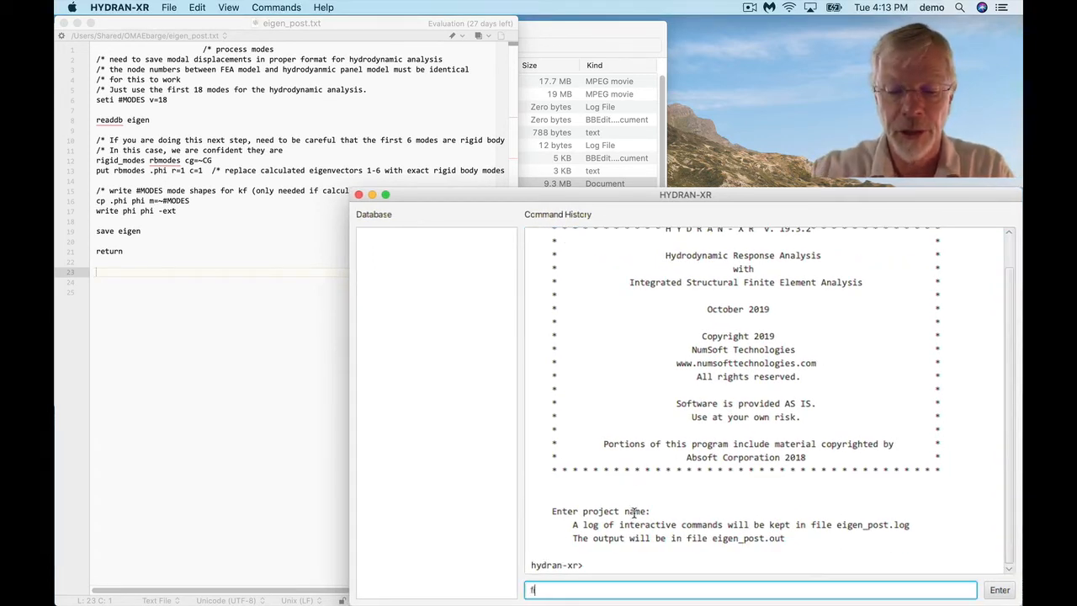
text(ilein)
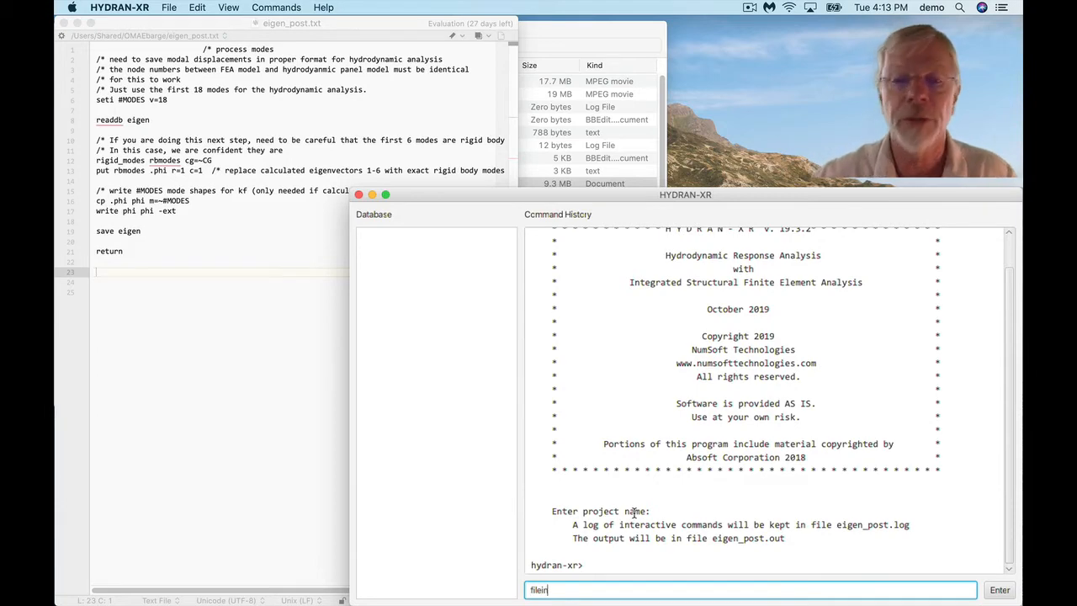
key(Return)
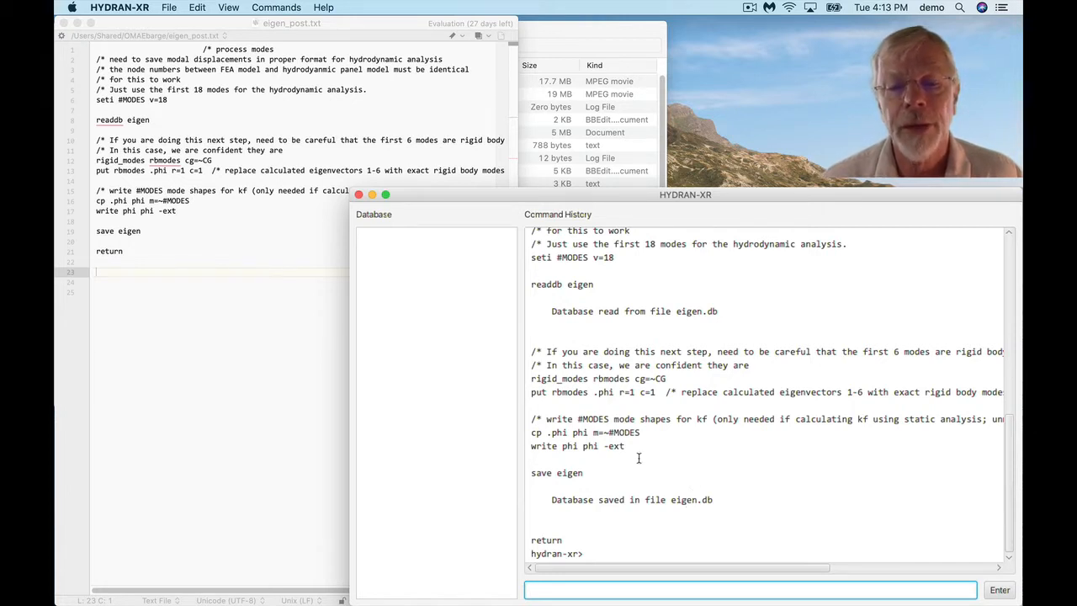
Highlight the executed "write phi phi -ext" line and locate the eigen_post.phi output file in the OMAEbarge folder in Finder
drag(529, 433, 625, 449)
click(537, 450)
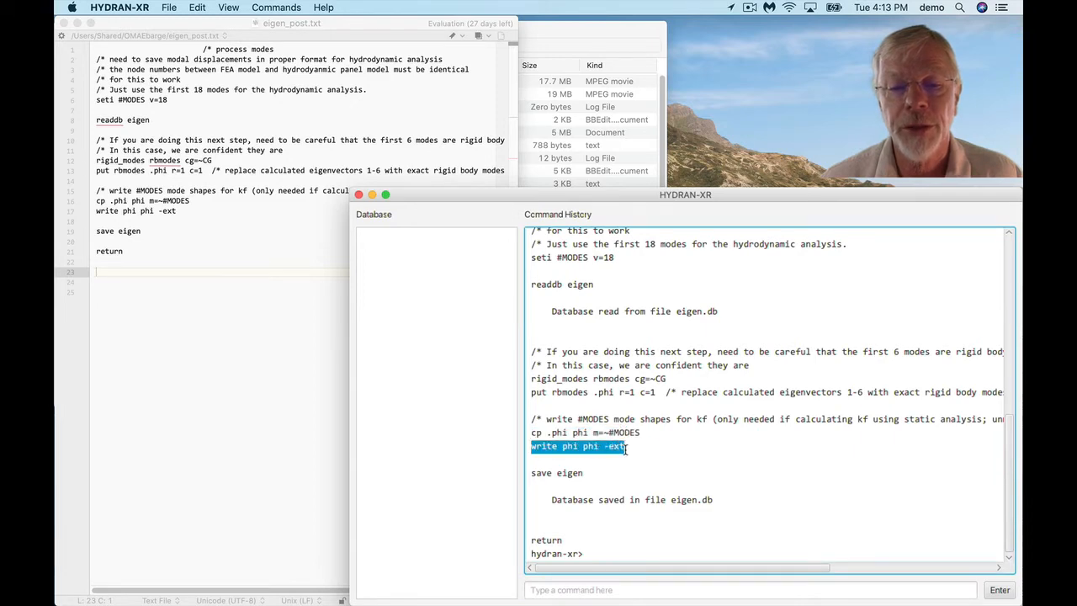
click(614, 34)
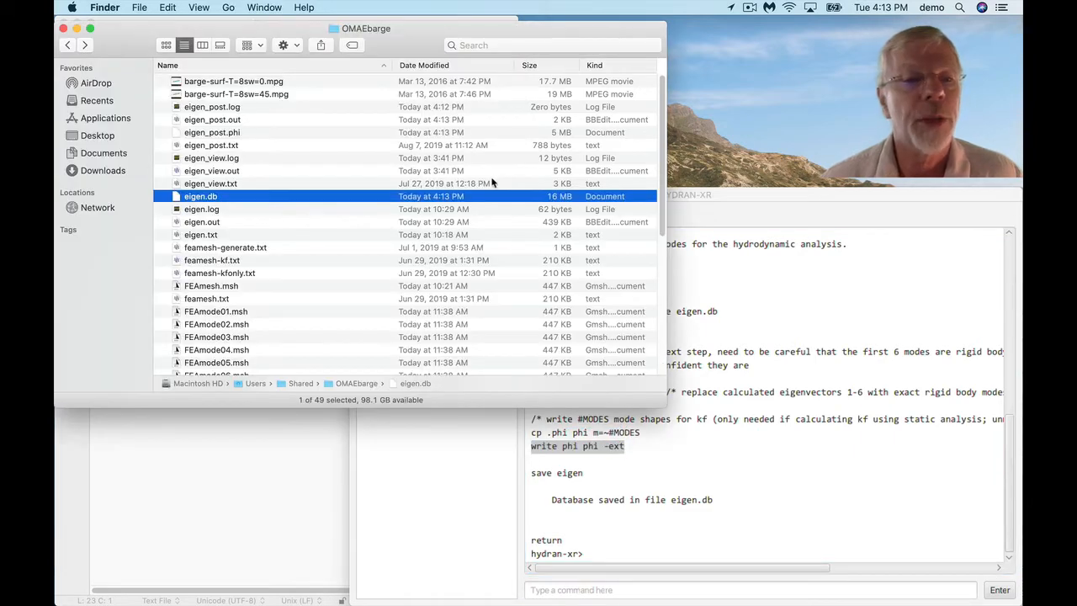
click(213, 135)
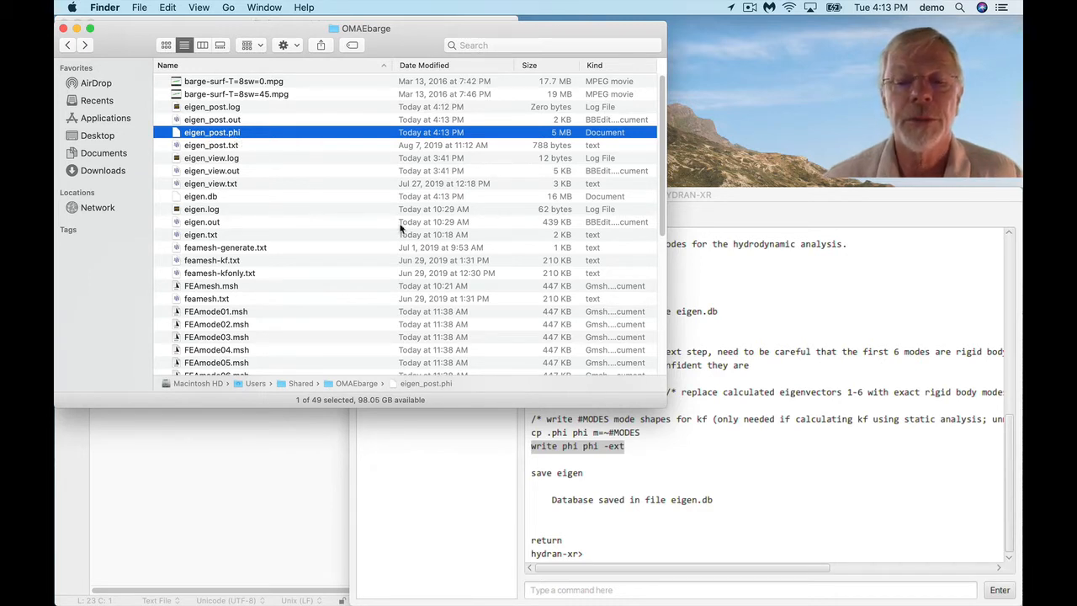
Return to HYDRAN-XR and display the help for the ls command with "h ls"
click(620, 455)
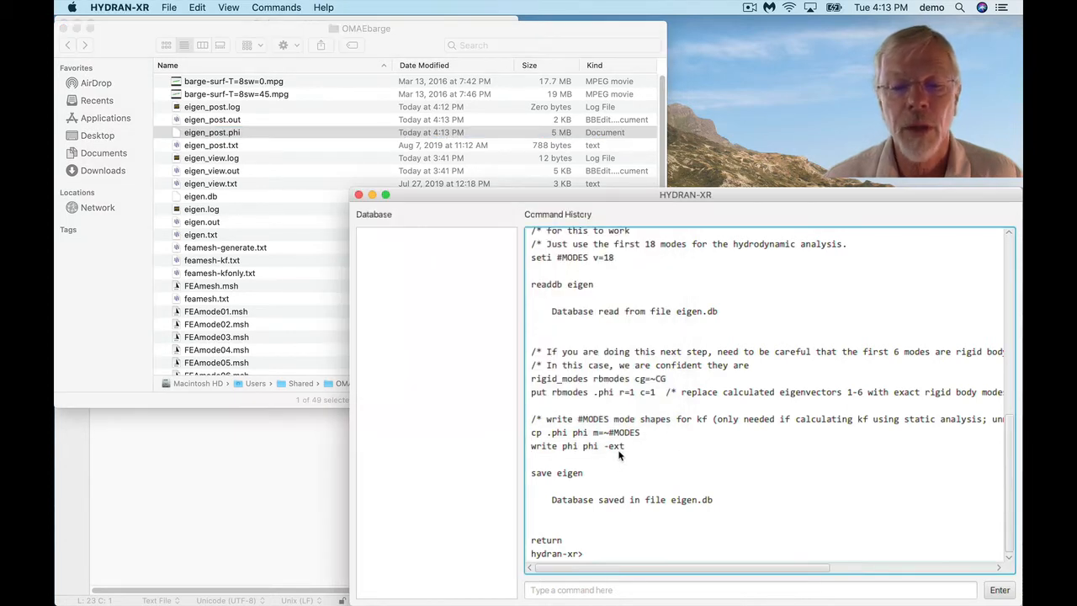
click(590, 589)
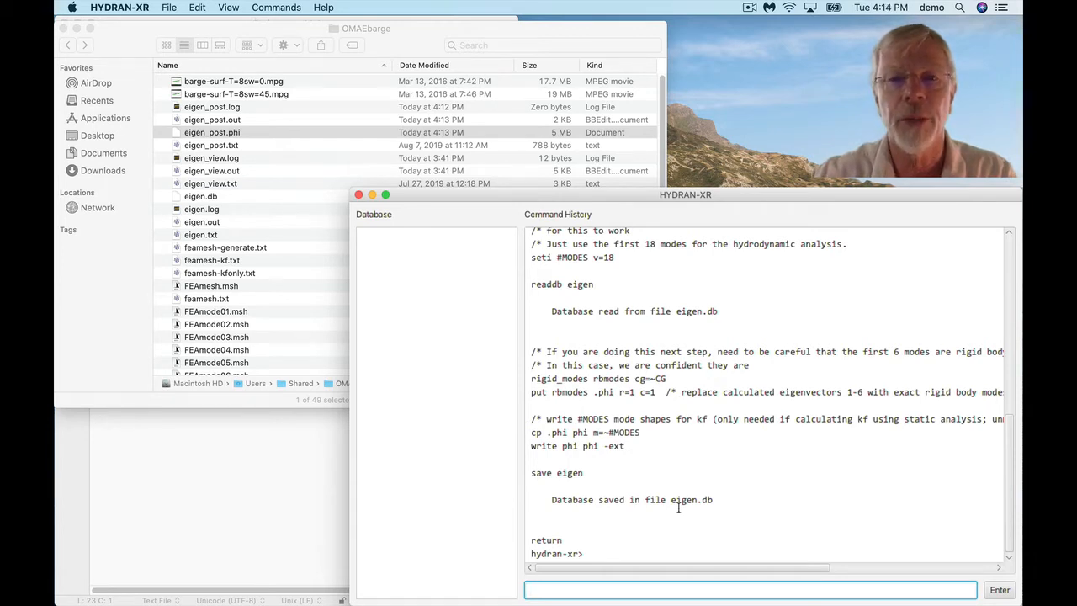
text(ls)
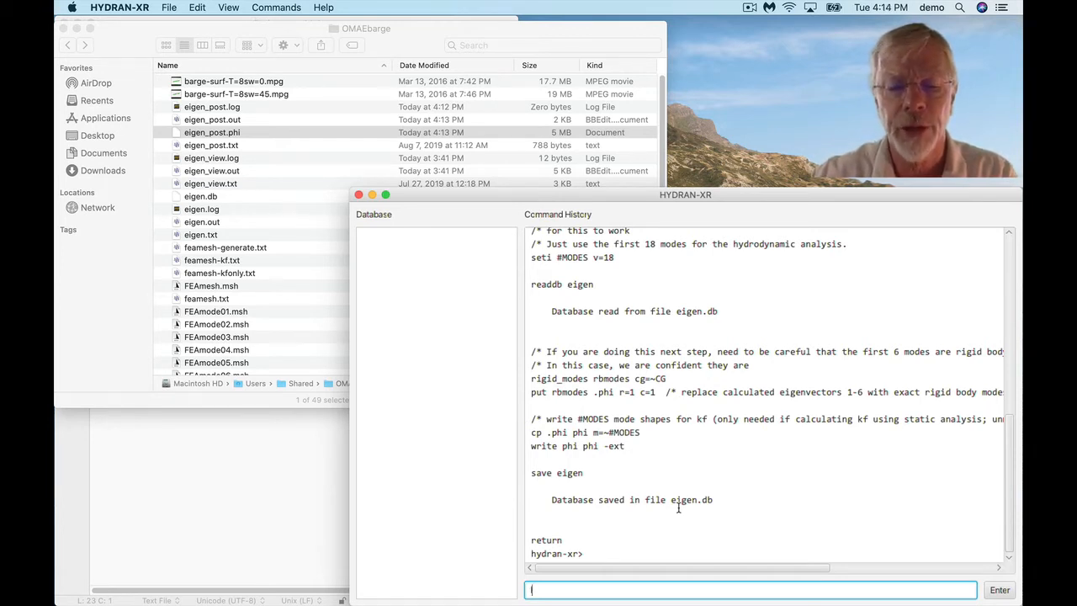
key(BackSpace)
key(BackSpace)
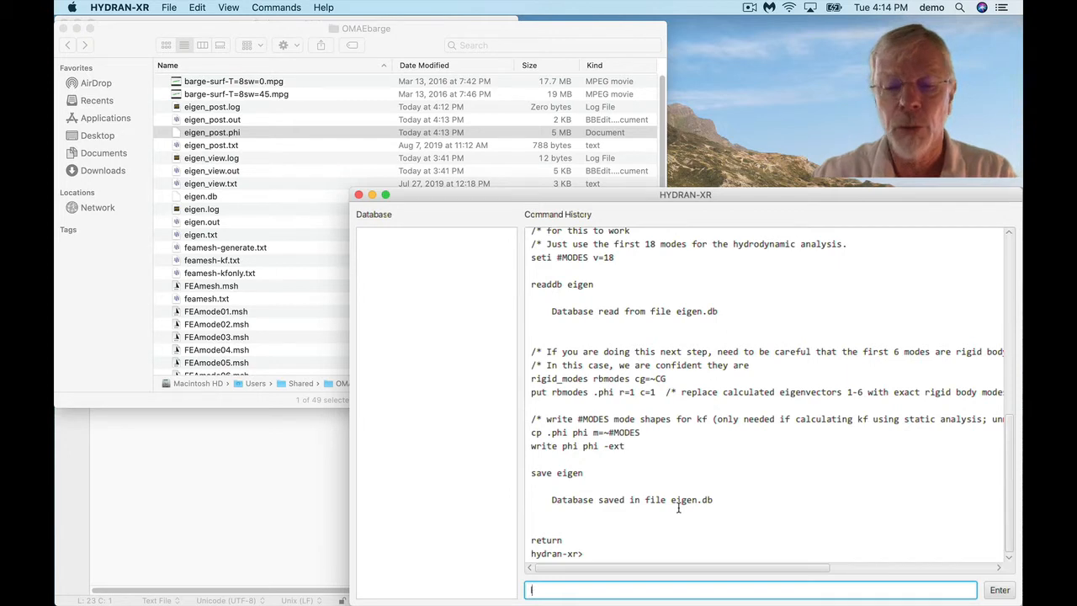
text(h ls)
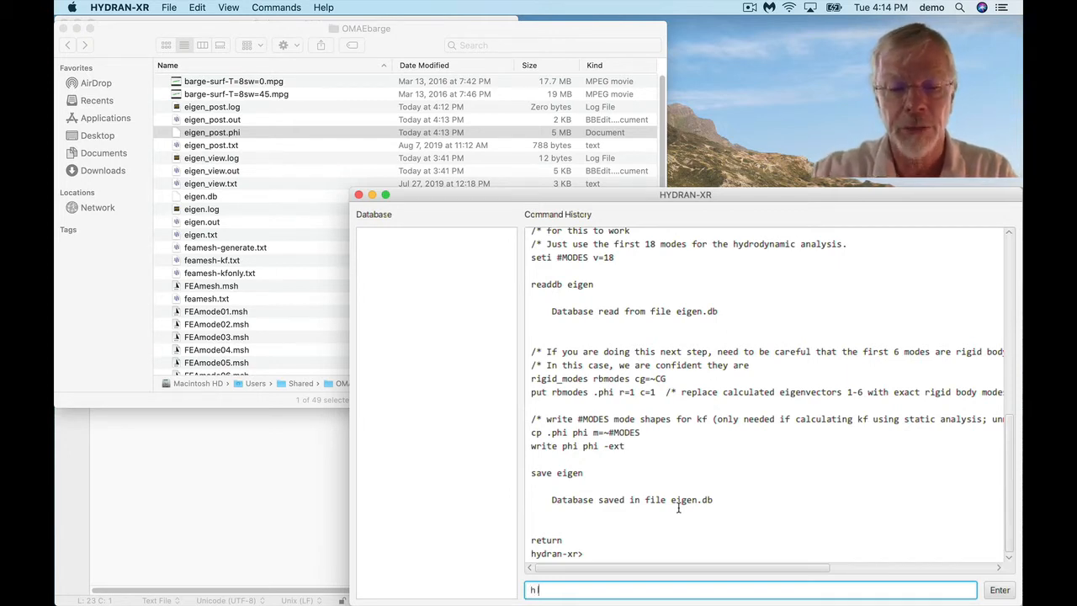
key(Return)
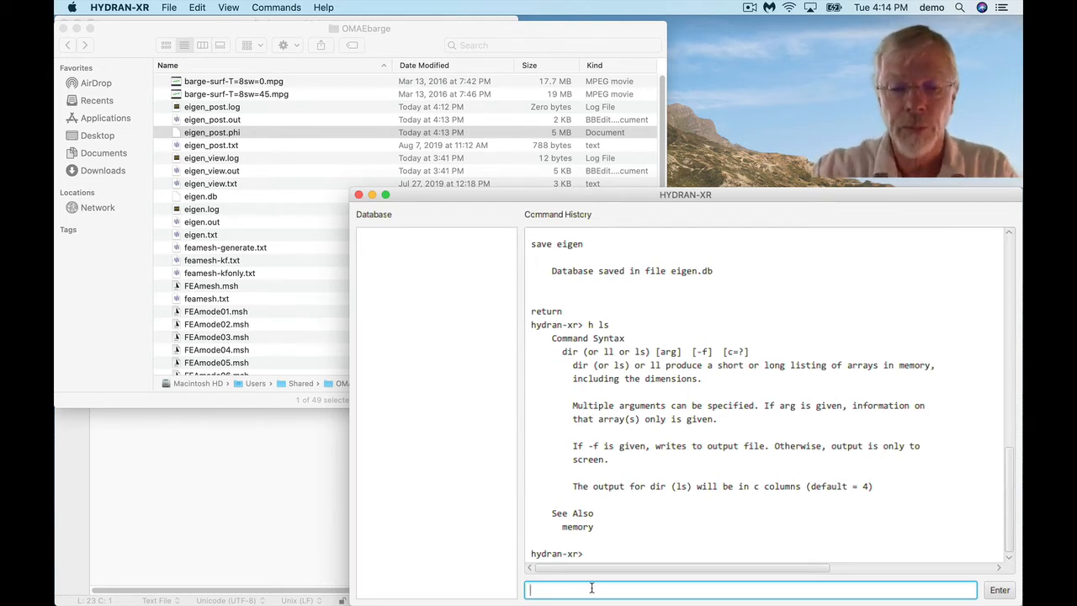
List the arrays in memory with ls and examine the name and dimension of the #DIGITS entry
text(ls)
key(Return)
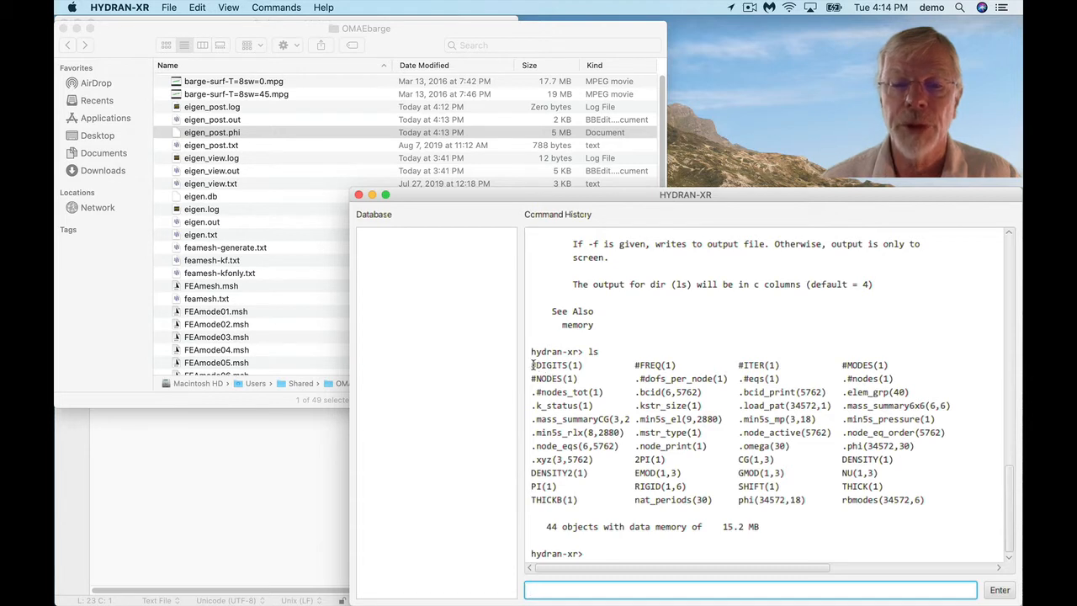
drag(532, 364, 568, 366)
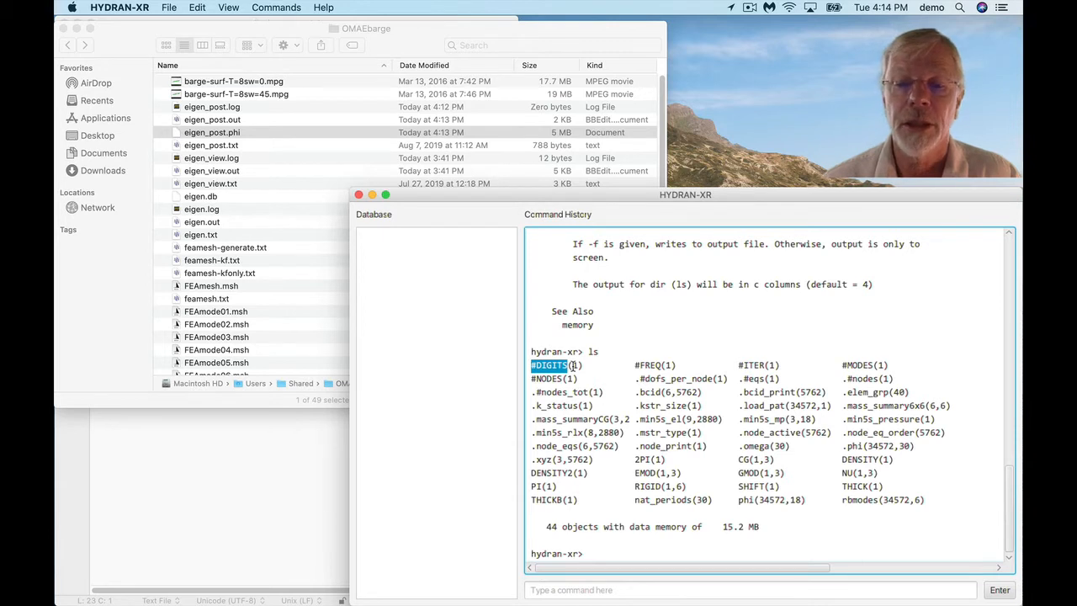
double_click(575, 365)
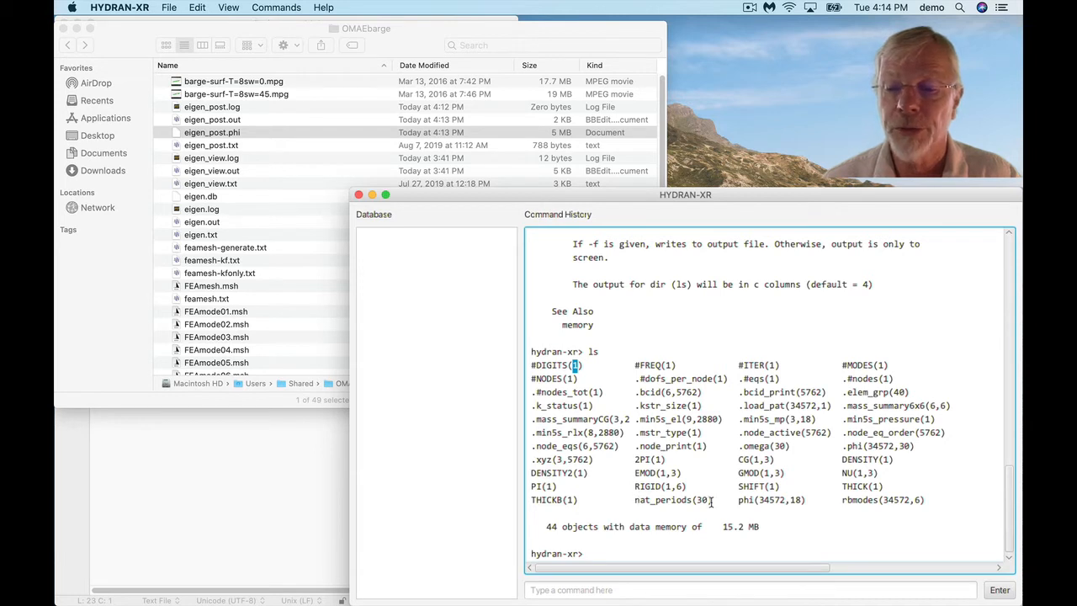
Examine the phi and .mass_summary6x6 arrays in the listing, along with the dot prefix of .#nodes
drag(739, 498, 808, 500)
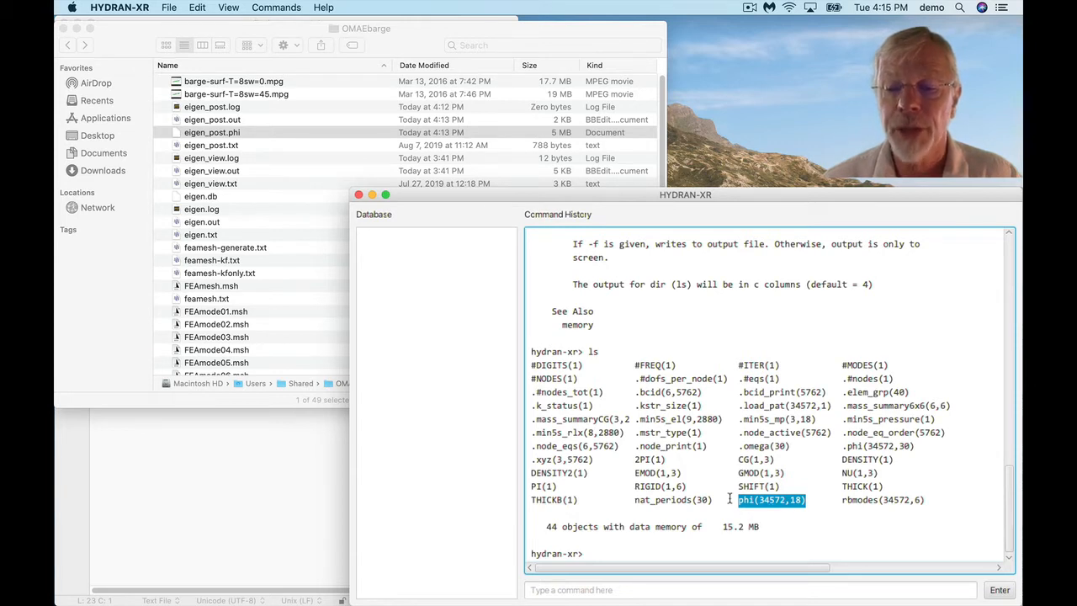
click(782, 510)
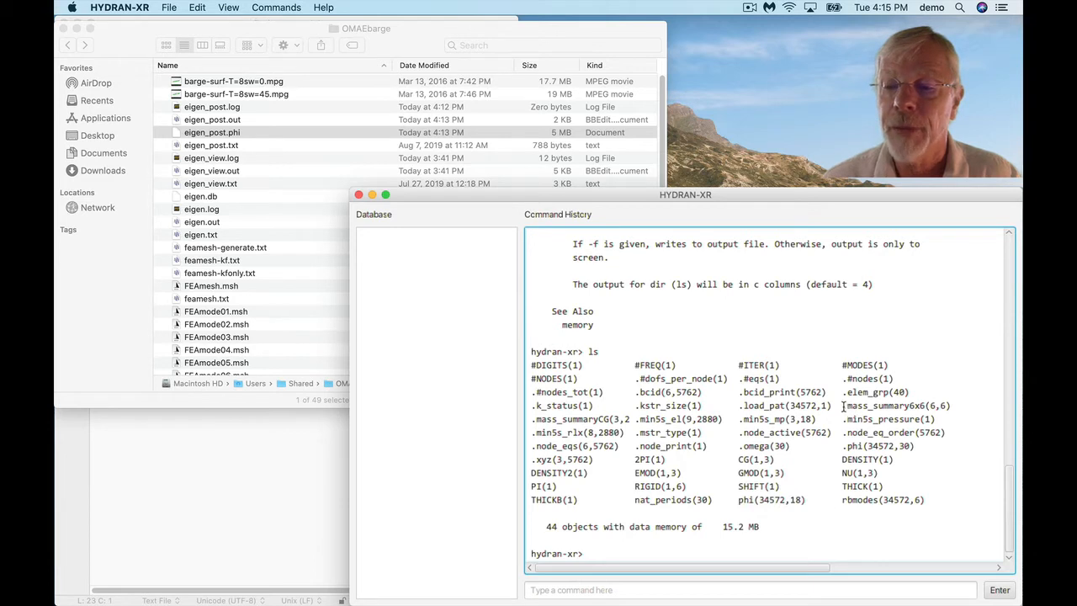
drag(844, 406, 953, 407)
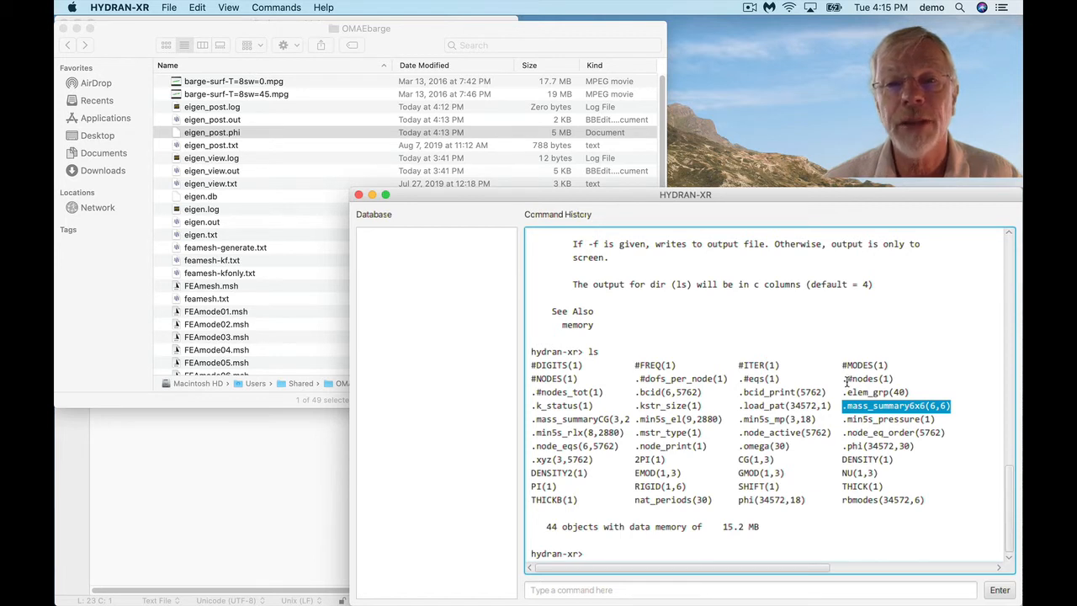
drag(846, 380, 841, 381)
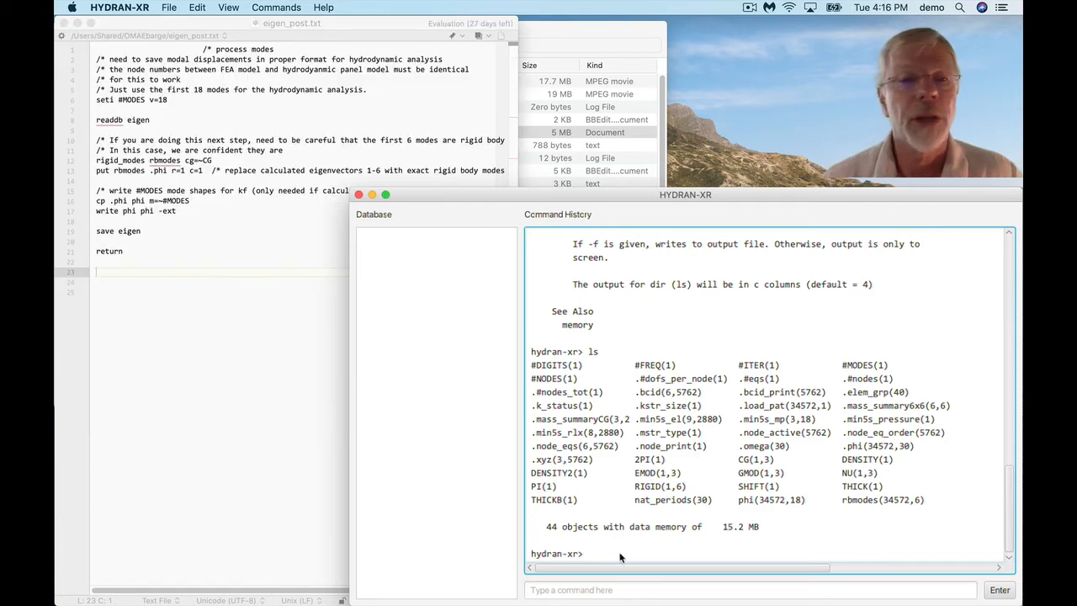
Switch to the Workflow for OMAE Barge PDF in Preview and review step 4 on processing modes and step 5 on hydrostatic stiffness
mouse_move(740, 602)
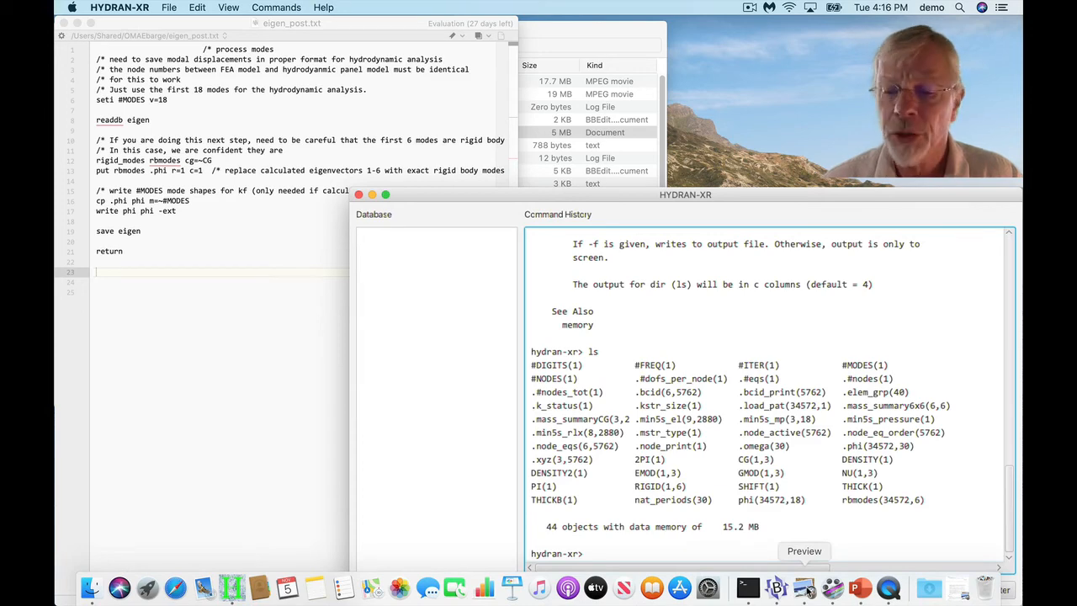
click(805, 589)
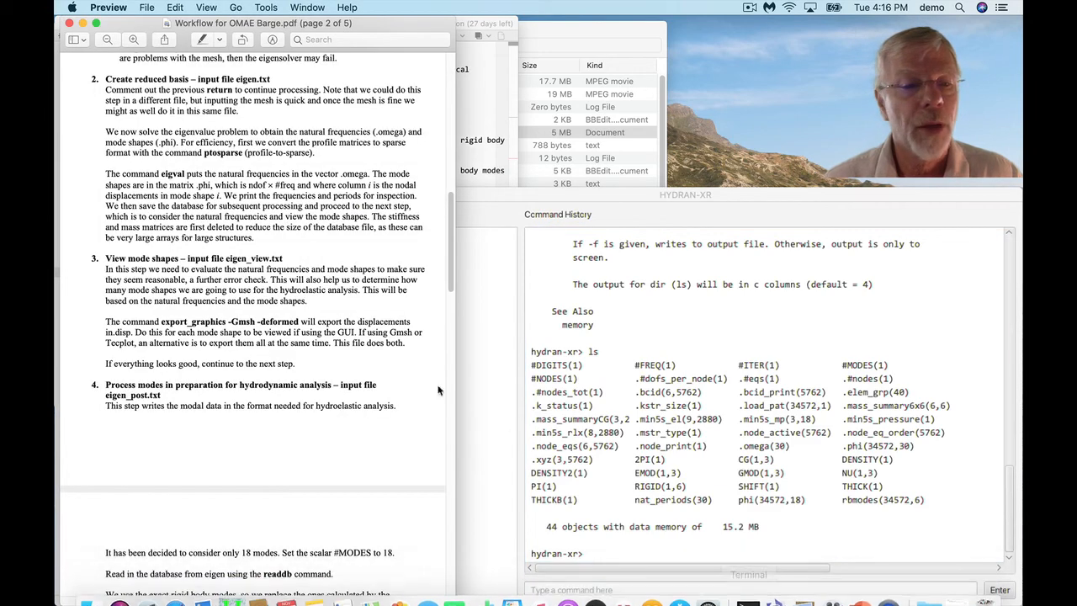
scroll(284, 415, down, 2)
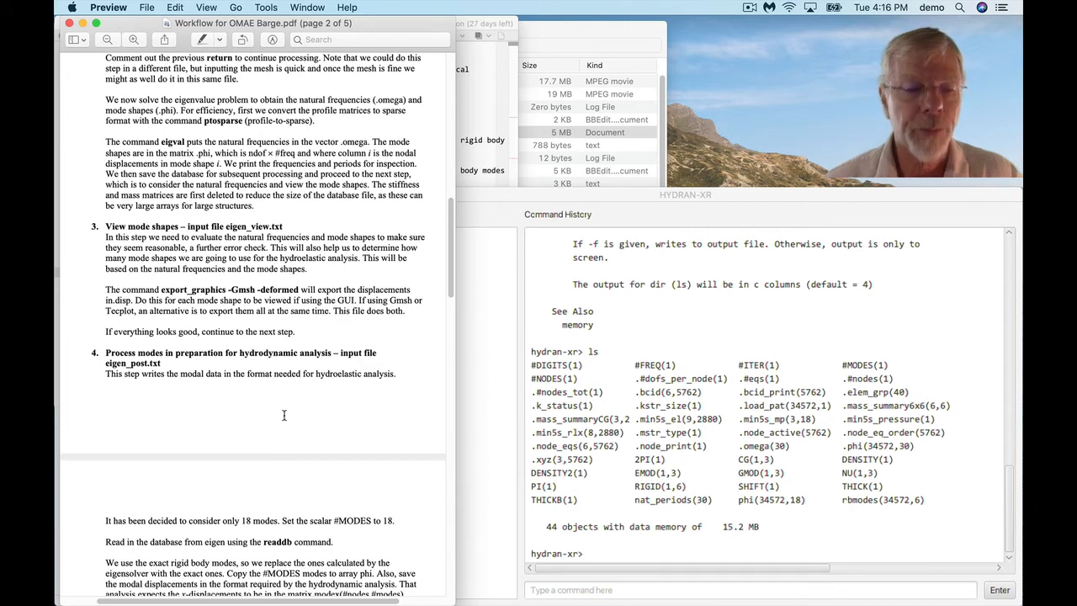
scroll(284, 415, down, 5)
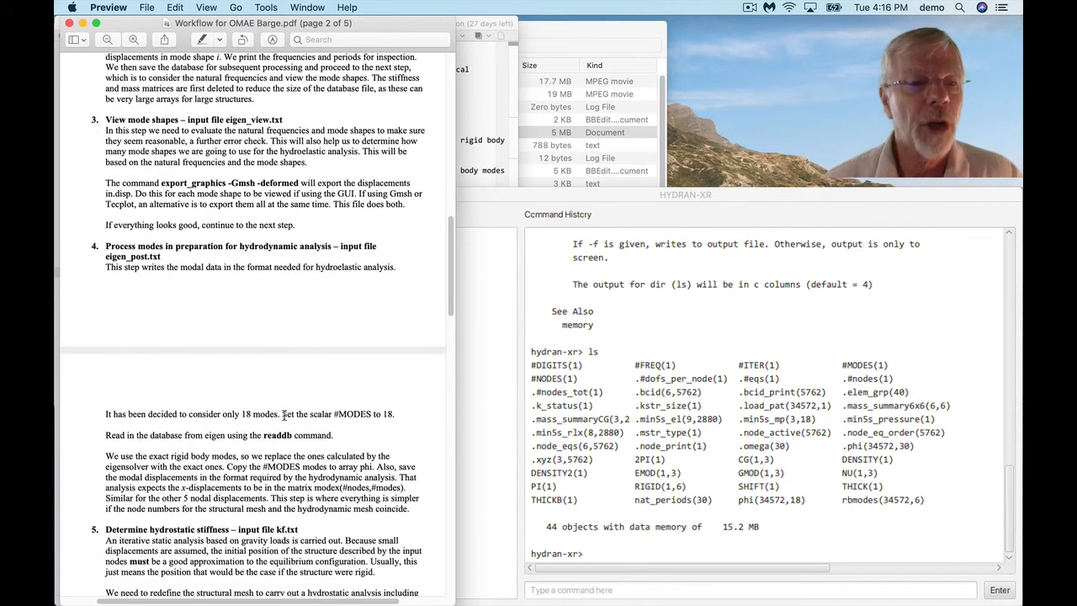
scroll(283, 415, down, 10)
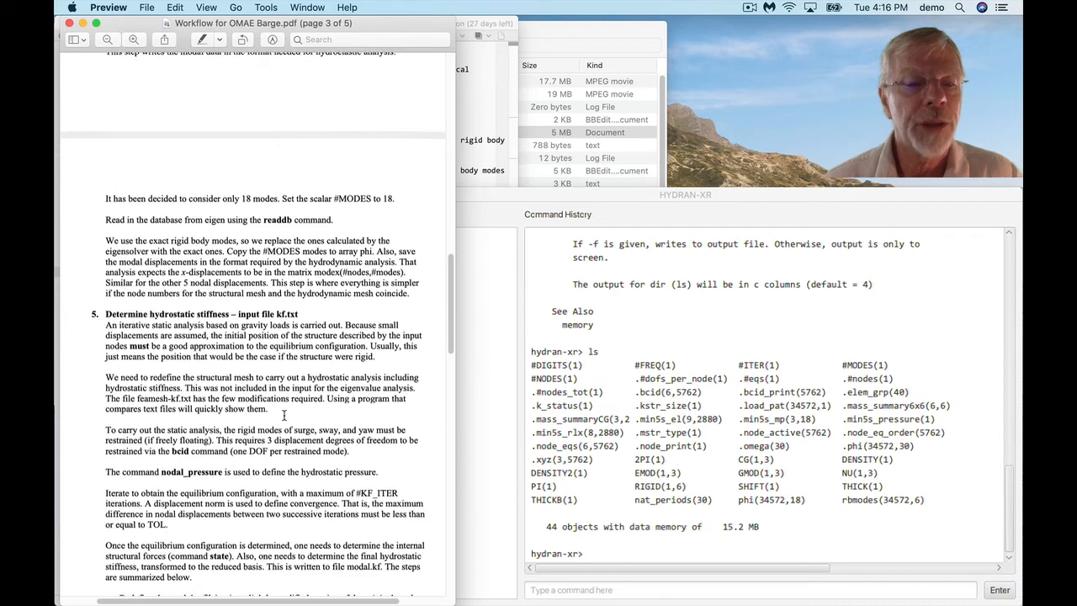
scroll(283, 415, down, 4)
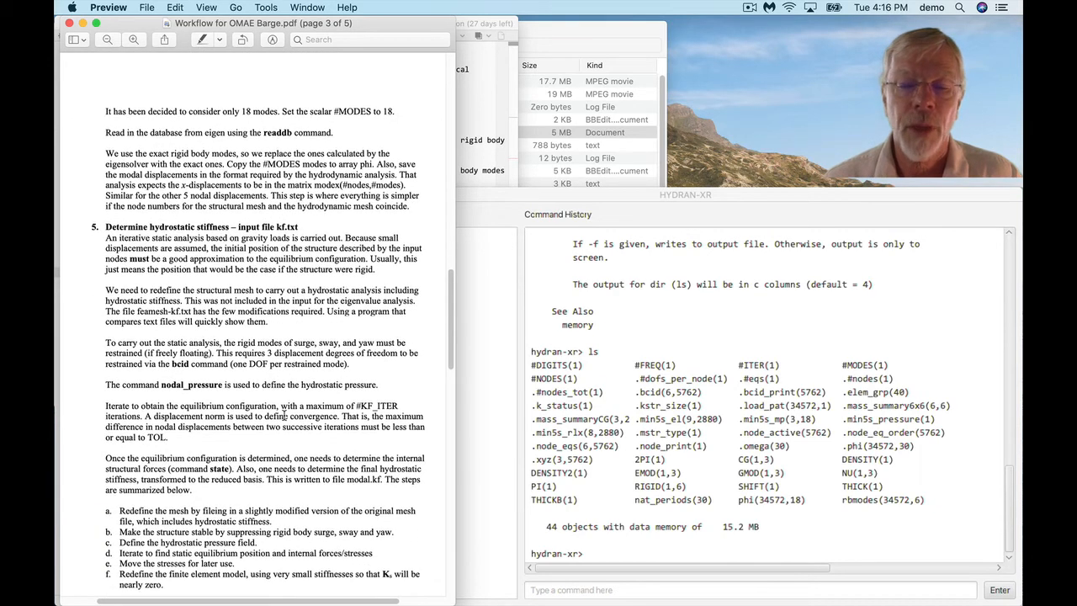
Switch to the 04-Hydroelasticity slide show in PowerPoint to review the Hydrostatic Stiffness slide
mouse_move(799, 602)
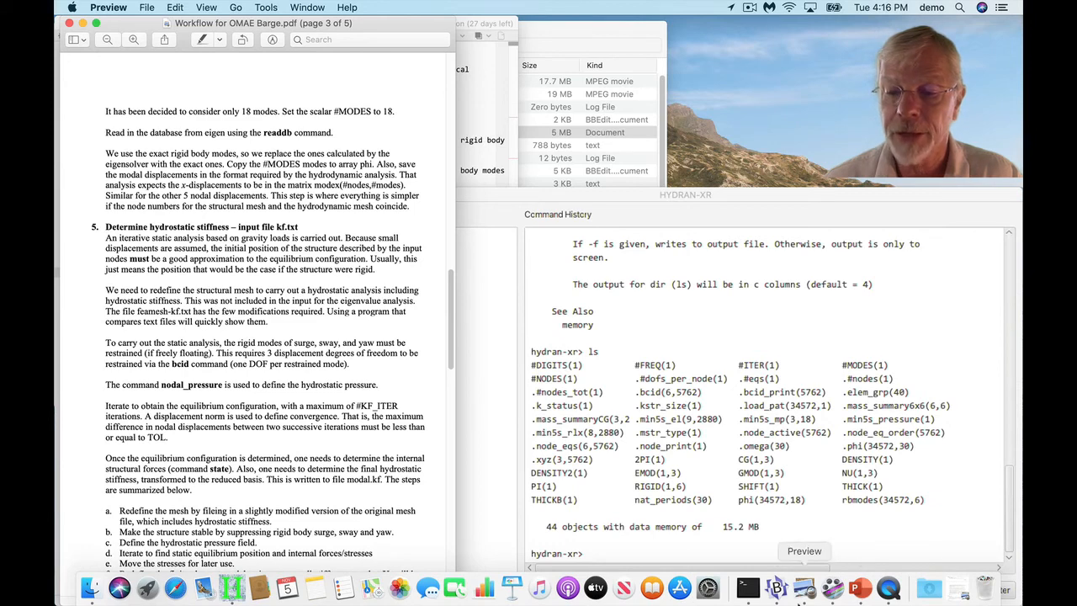
click(862, 590)
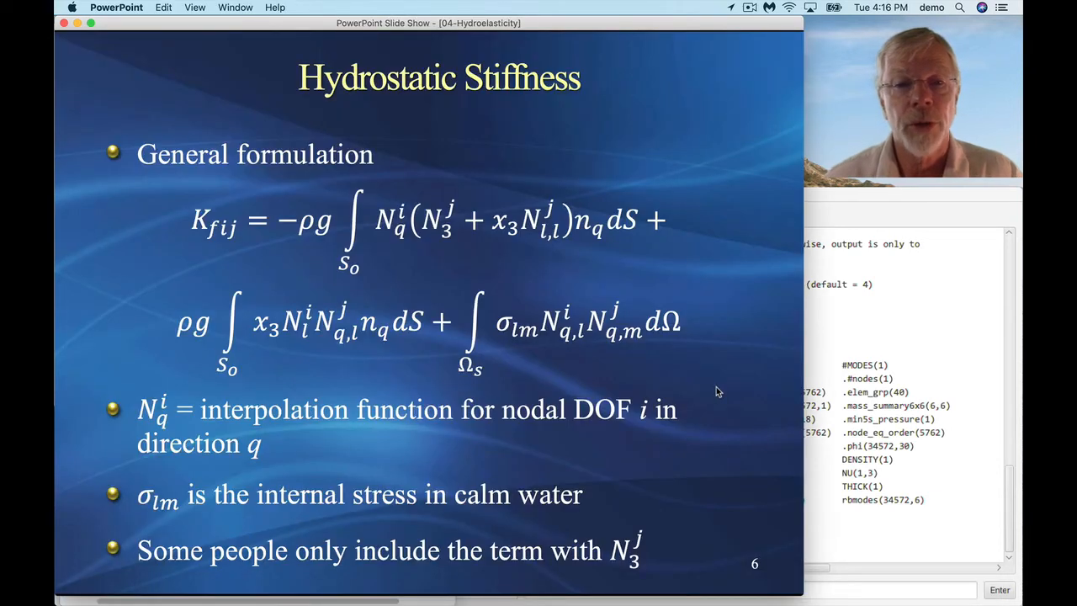